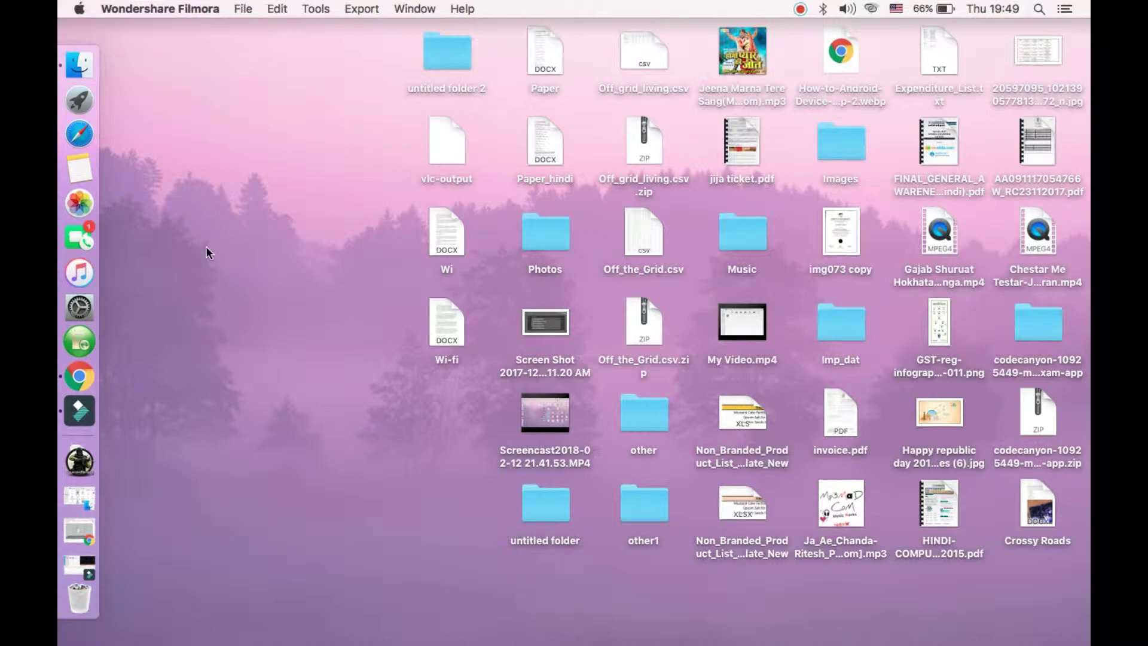
- Launch VLC and open the capture device source settings
click(88, 100)
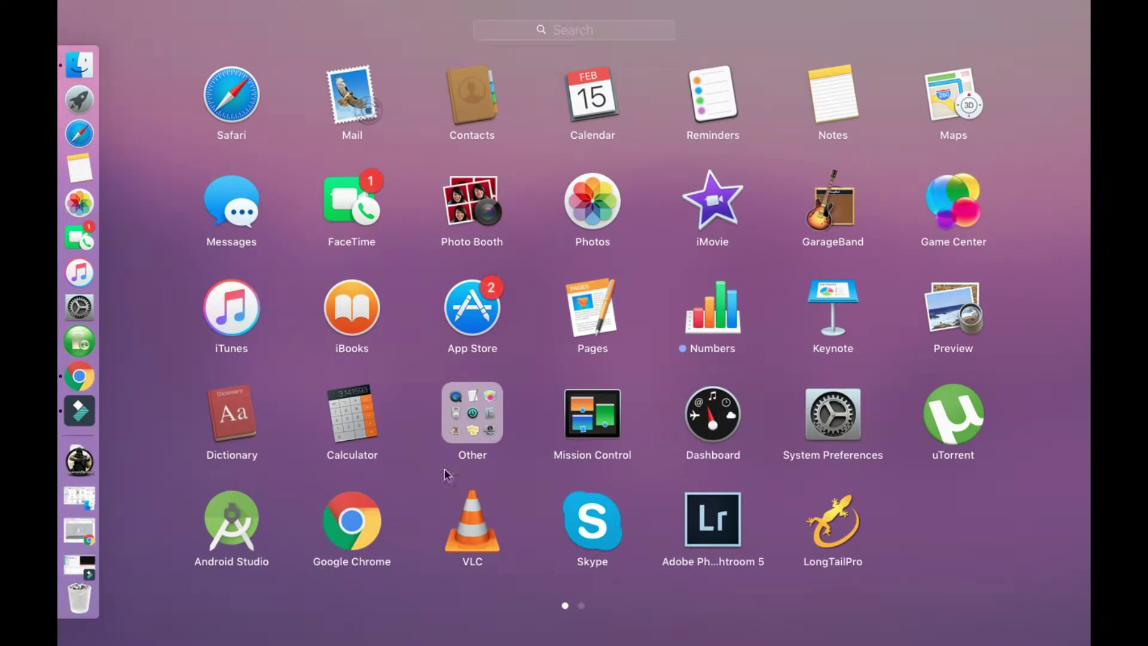
click(475, 528)
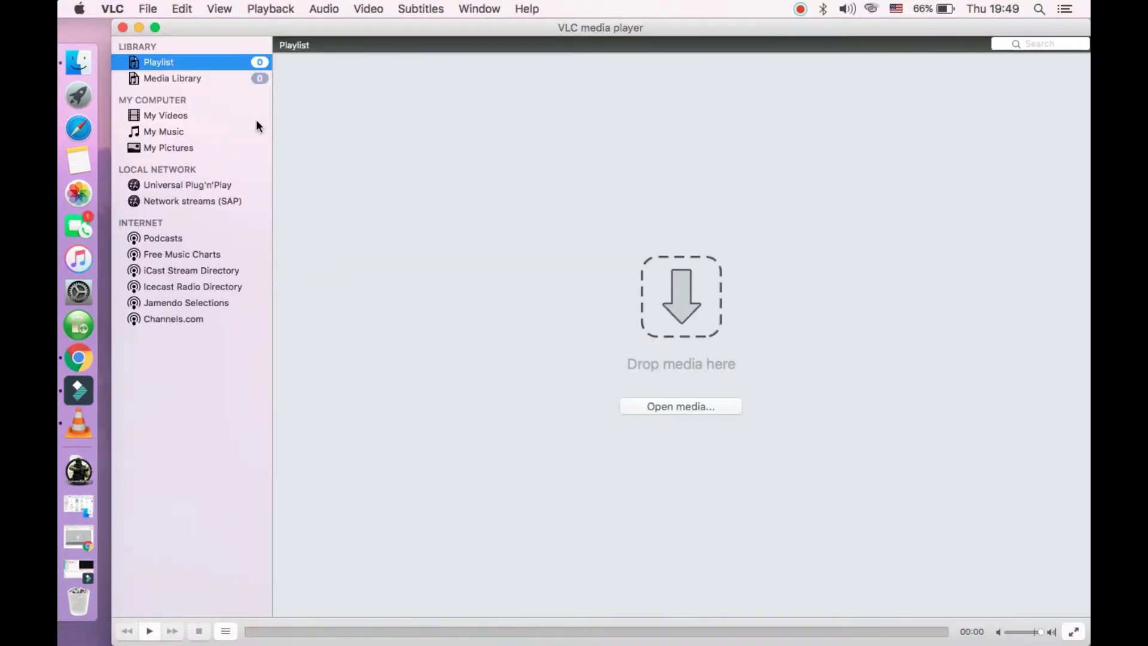
click(150, 10)
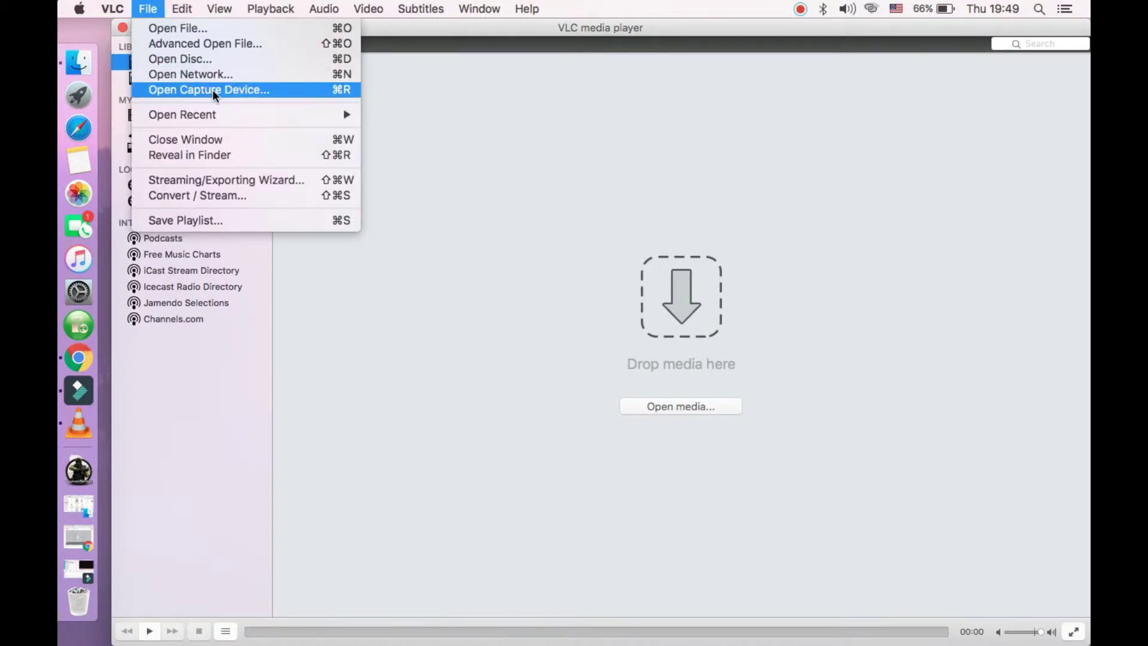
click(263, 90)
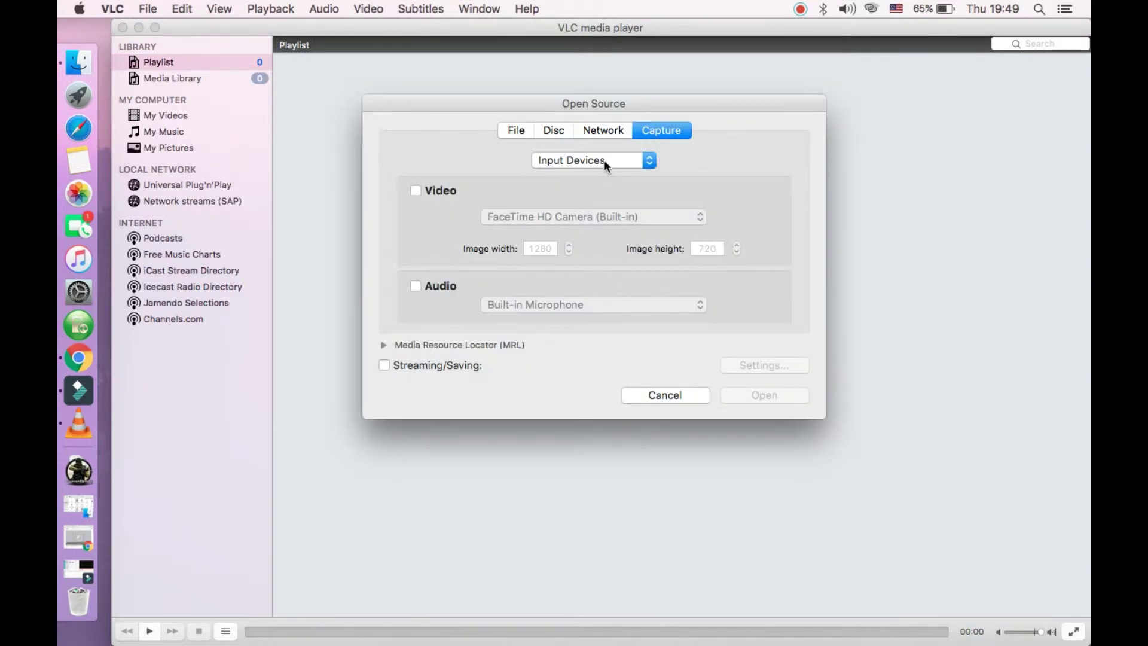
- Choose Screen as the capture source and set the frame rate to 30 frames per second
click(647, 163)
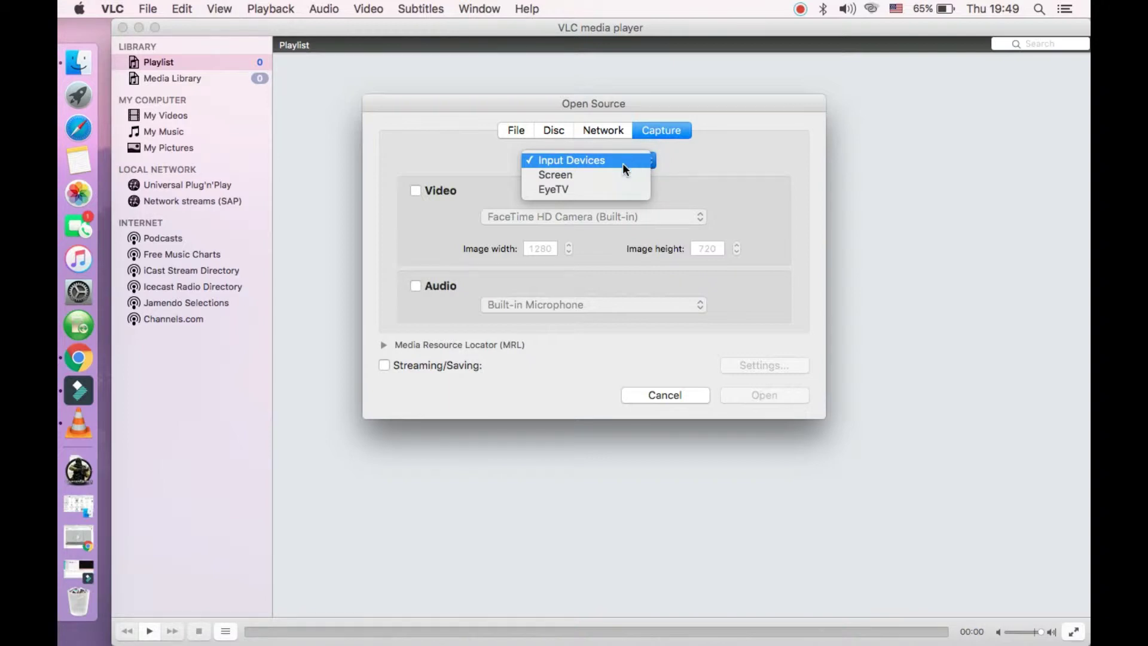
click(620, 174)
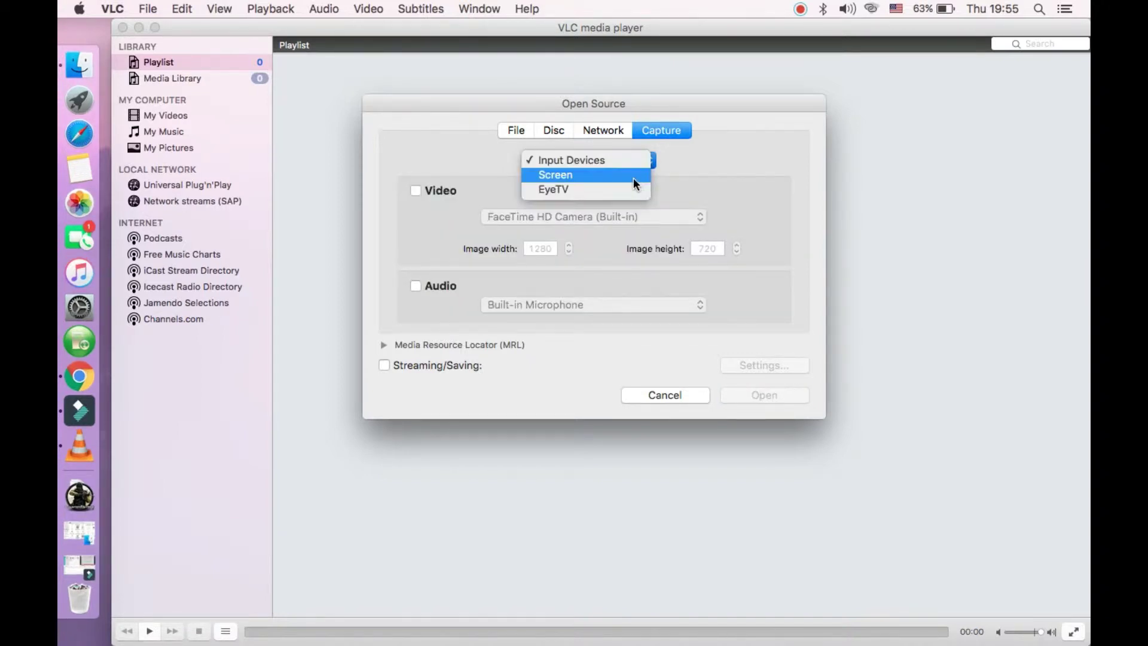
click(633, 177)
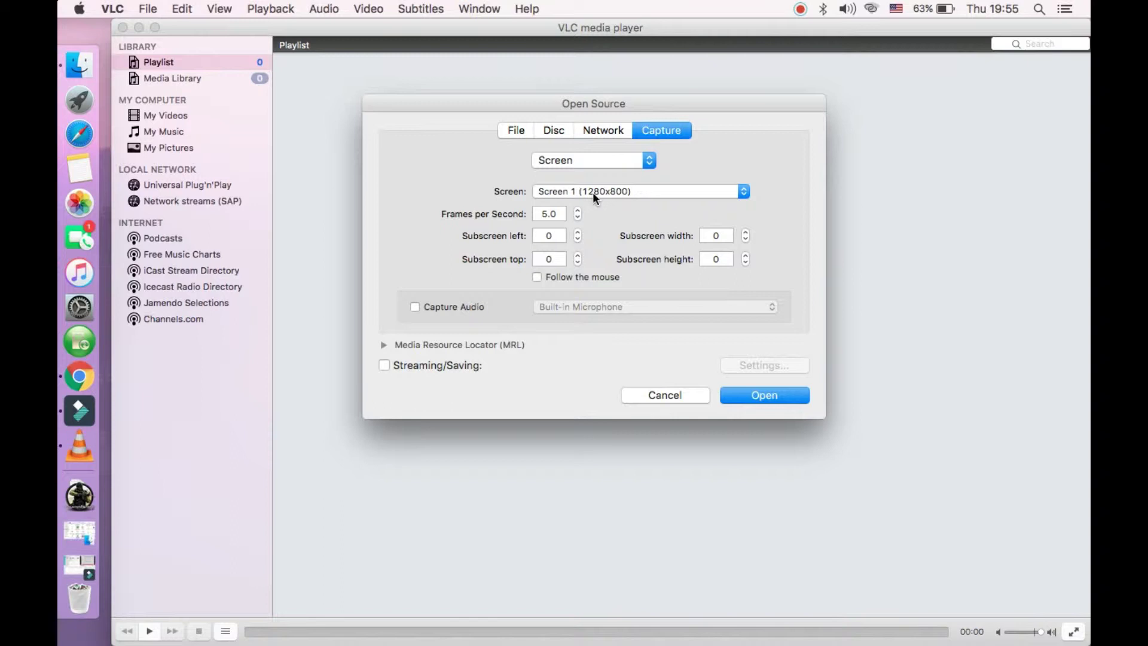
click(539, 215)
text(30)
- Enable audio capture for the screen recording with the Built-in Microphone as the source
click(443, 306)
click(634, 308)
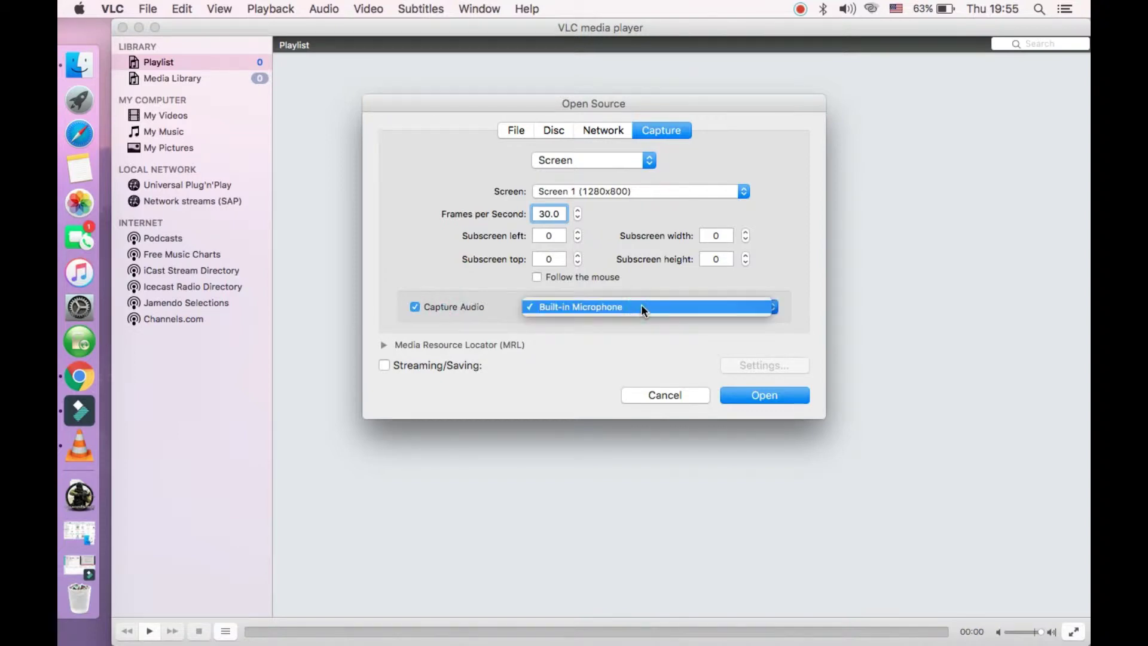
click(641, 307)
click(525, 292)
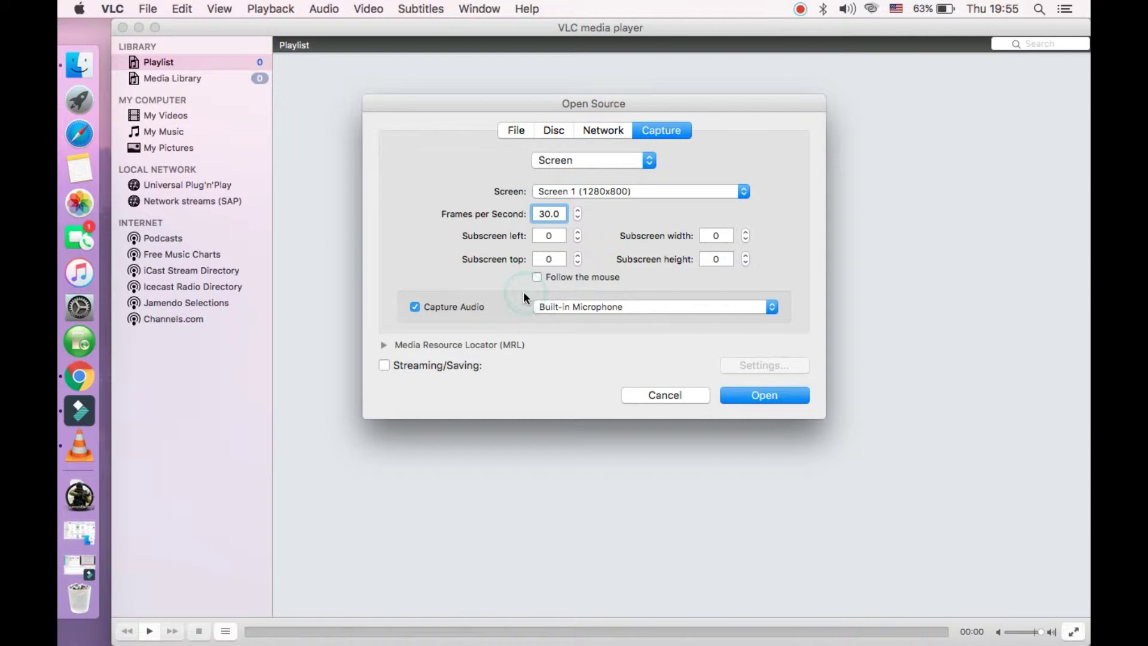
- Enable streaming/saving for the capture and choose MPEG 4 as the encapsulation method in its settings
click(428, 361)
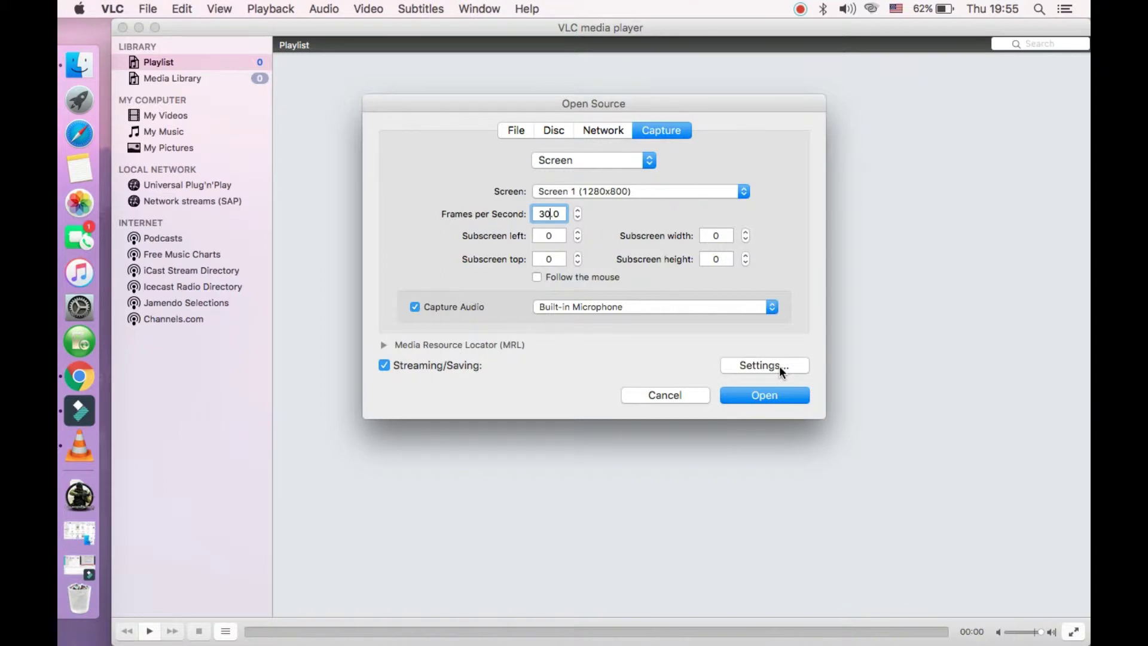
click(760, 365)
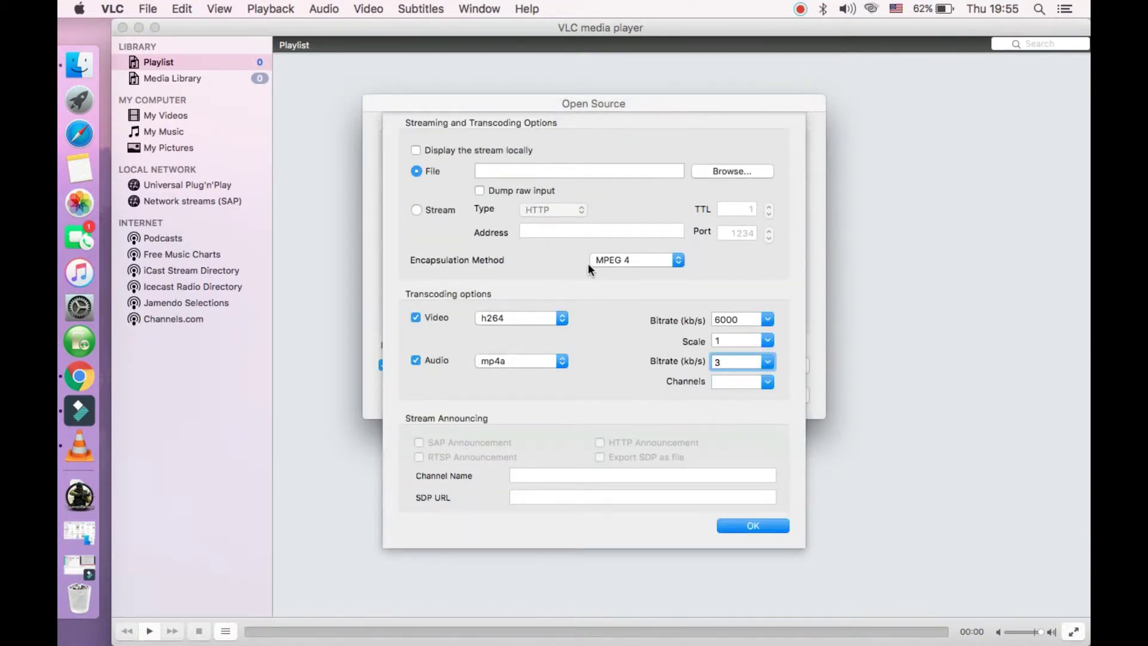
click(417, 317)
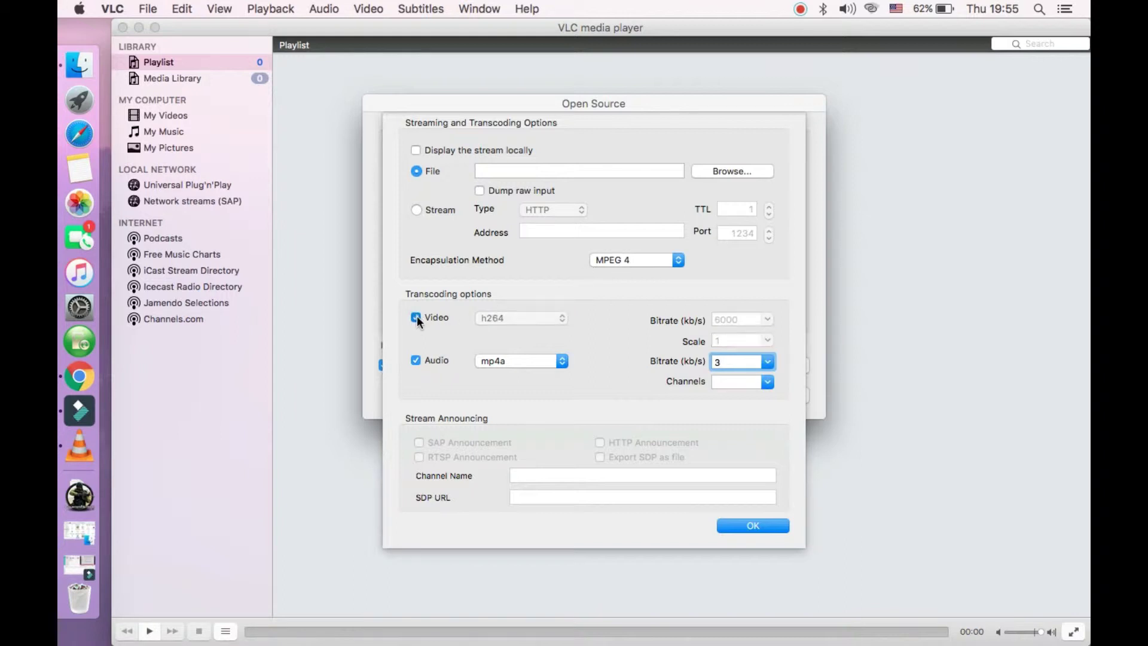
click(416, 360)
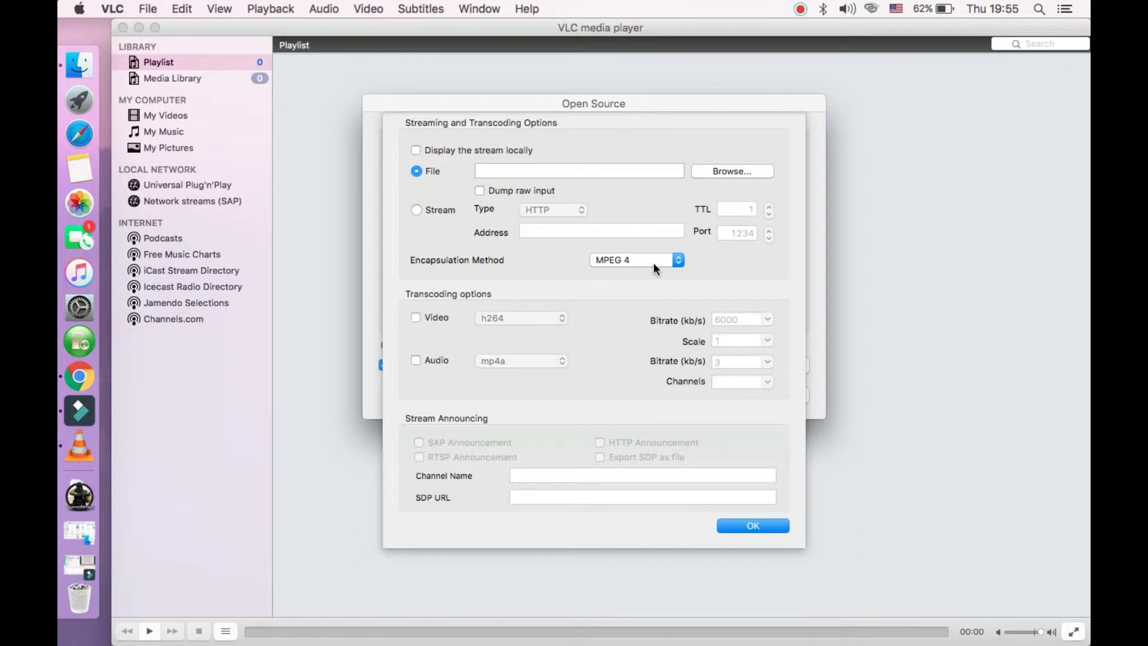
click(680, 259)
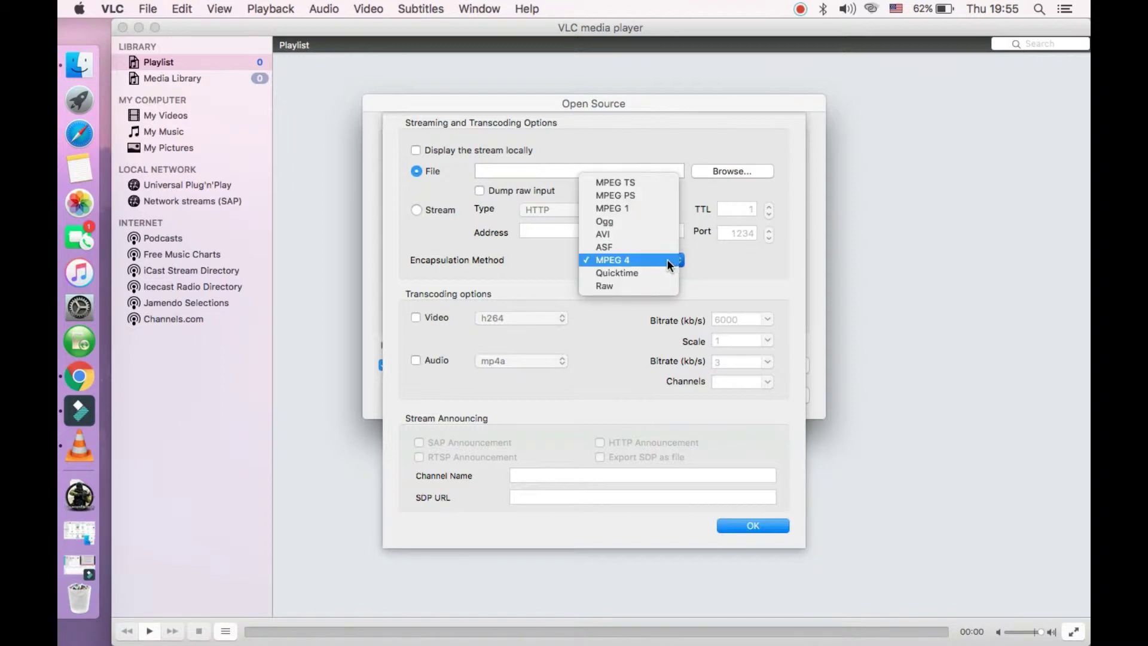
click(645, 257)
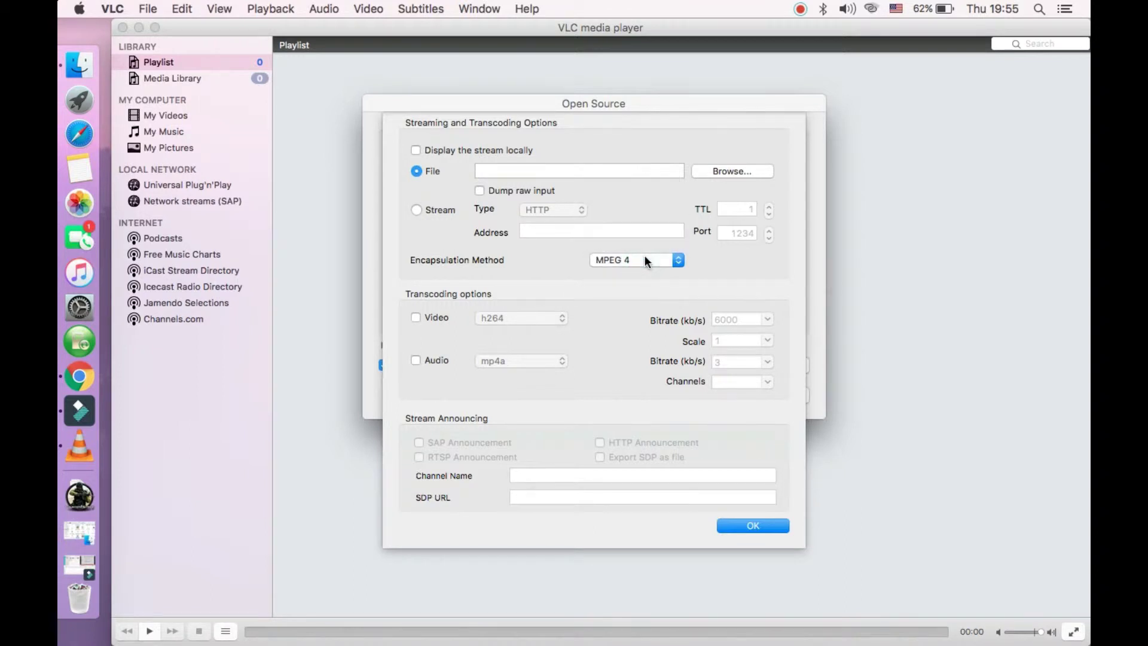
click(678, 261)
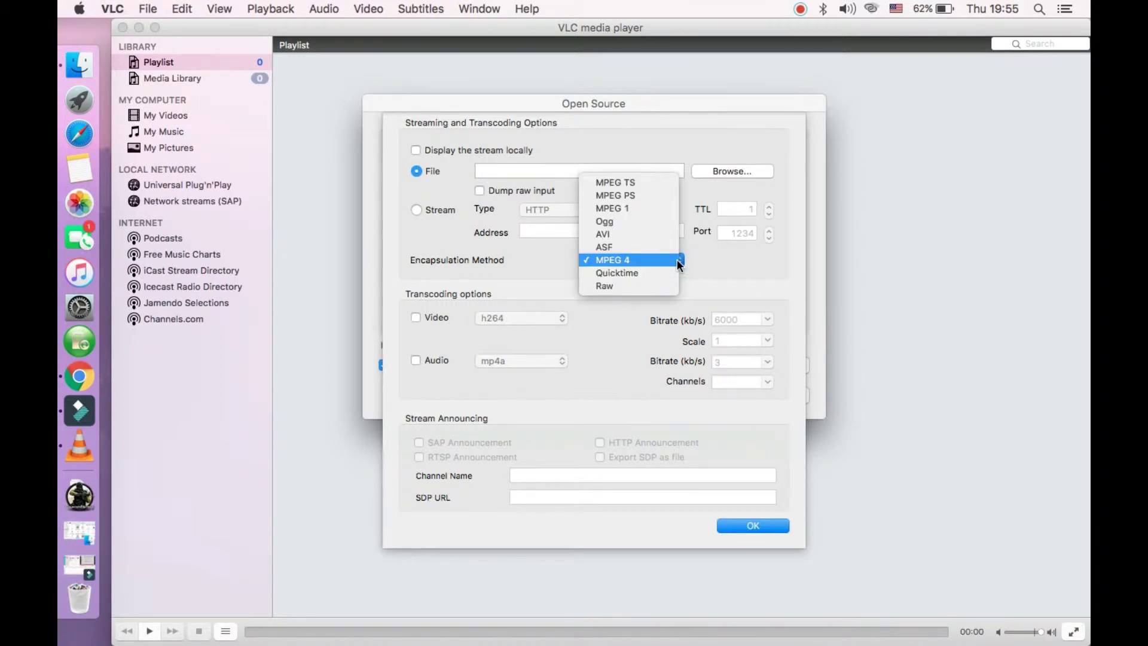
click(637, 262)
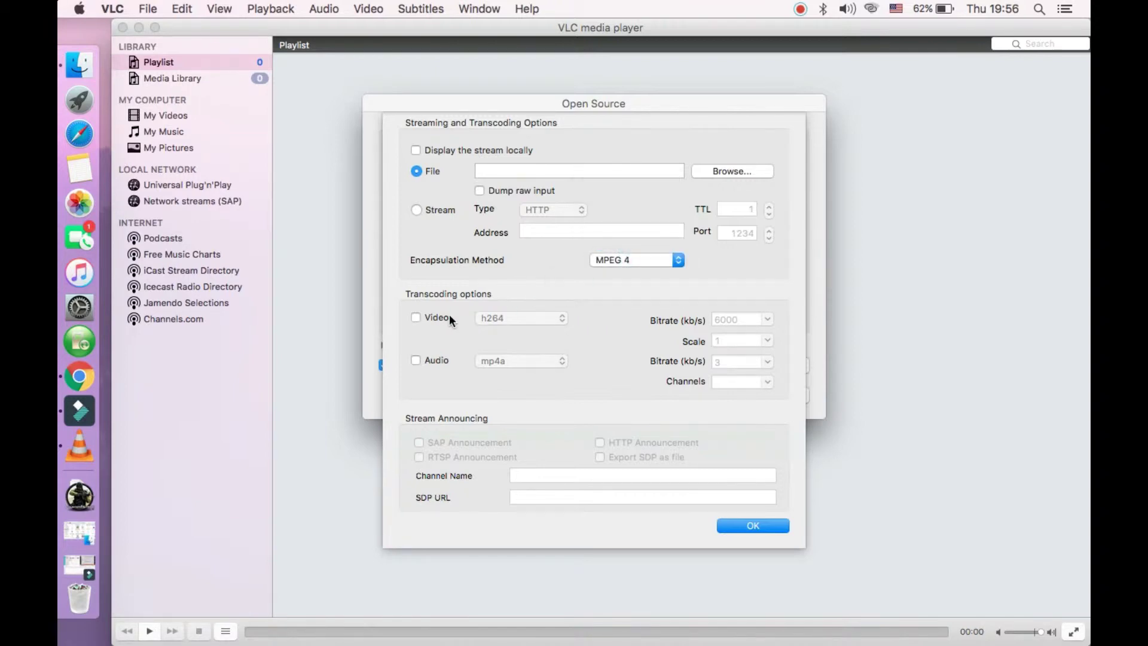
- Enable video transcoding with the h264 codec and audio transcoding with the mp4a codec
click(433, 320)
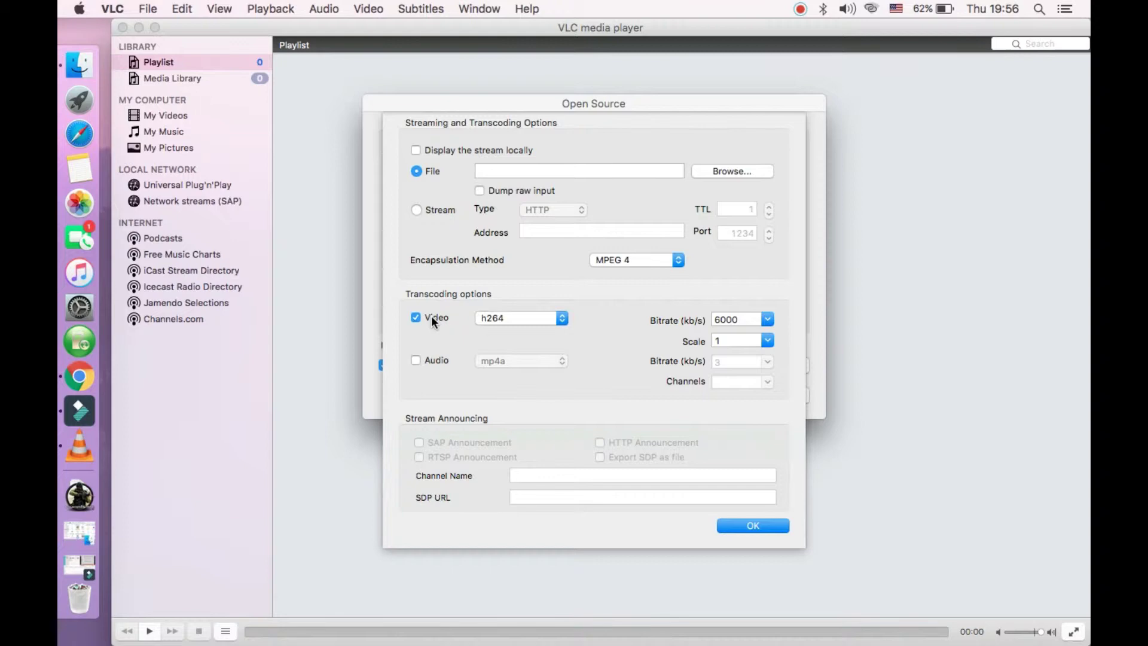
click(559, 318)
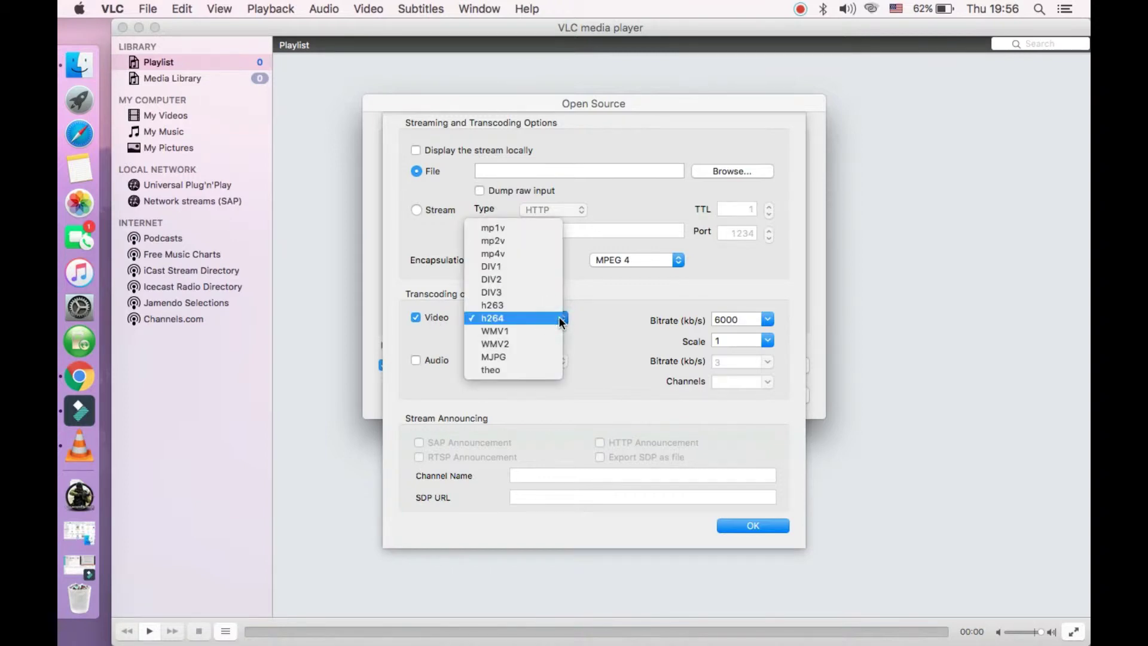
click(525, 318)
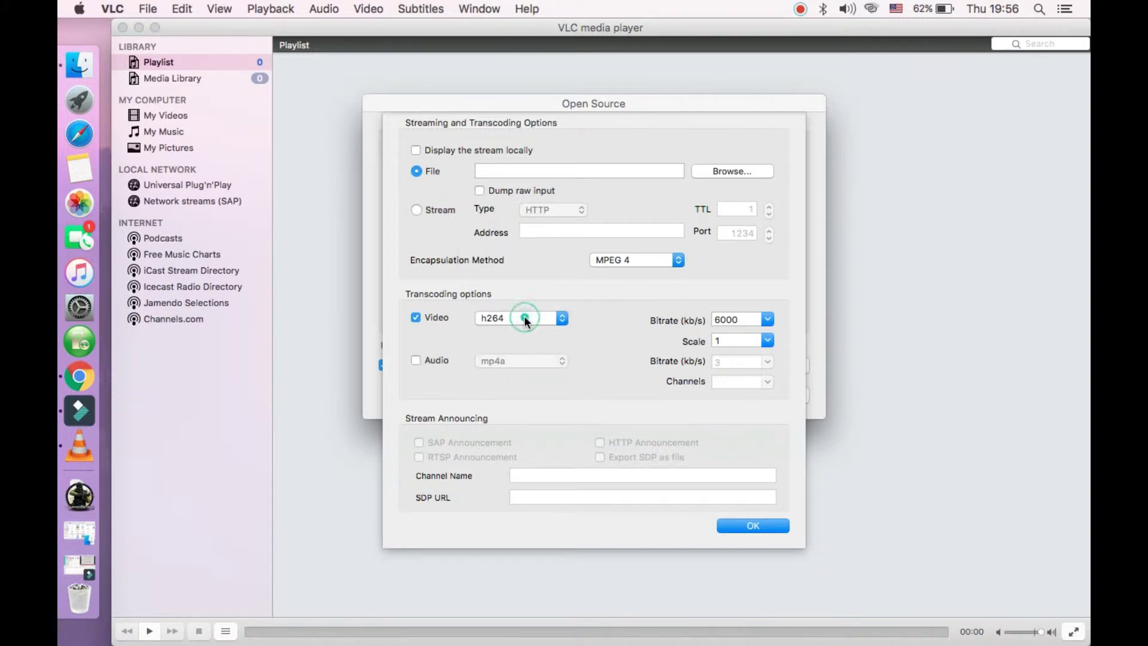
click(433, 357)
click(540, 357)
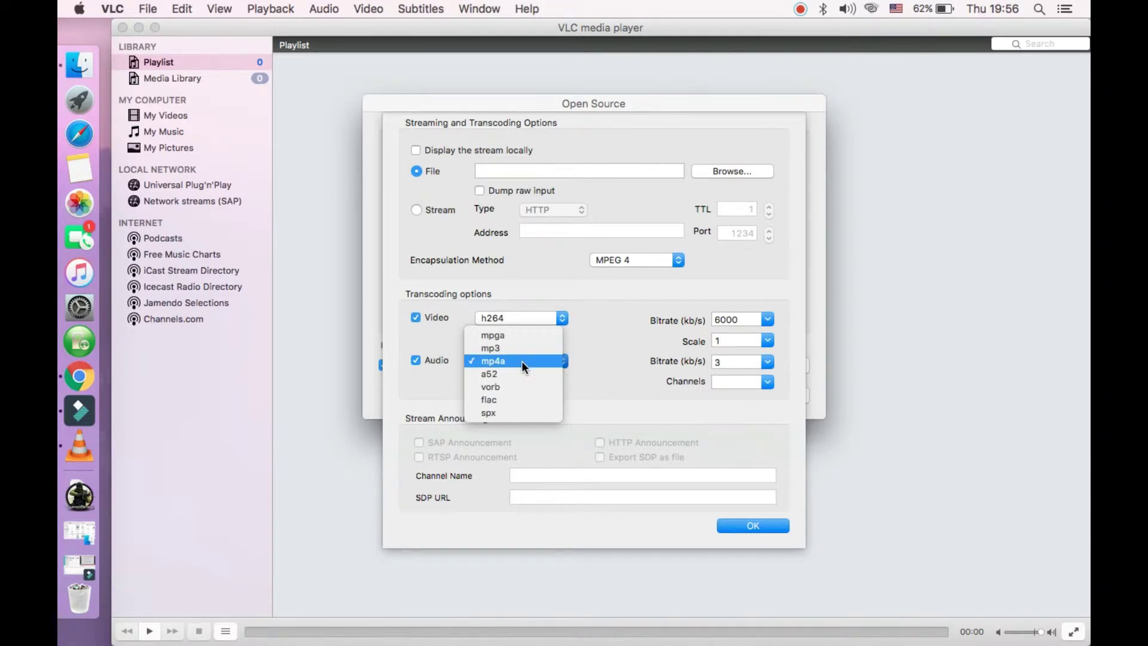
click(522, 361)
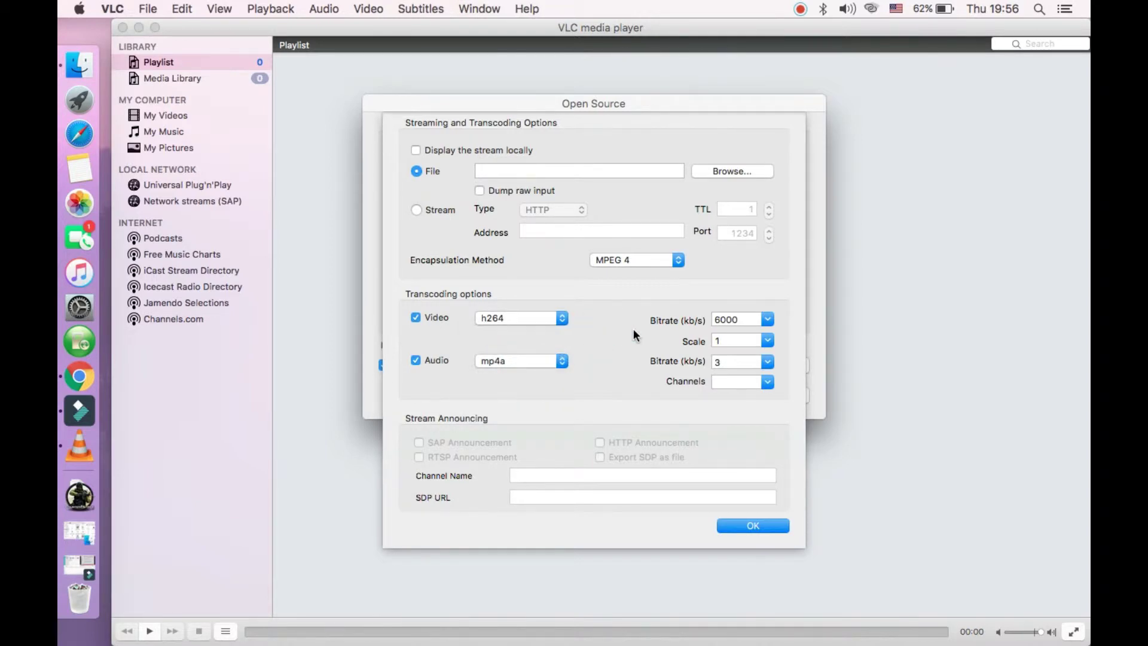
- Set the video bitrate to 6000 kb/s and the audio bitrate to 384 kb/s
double_click(739, 318)
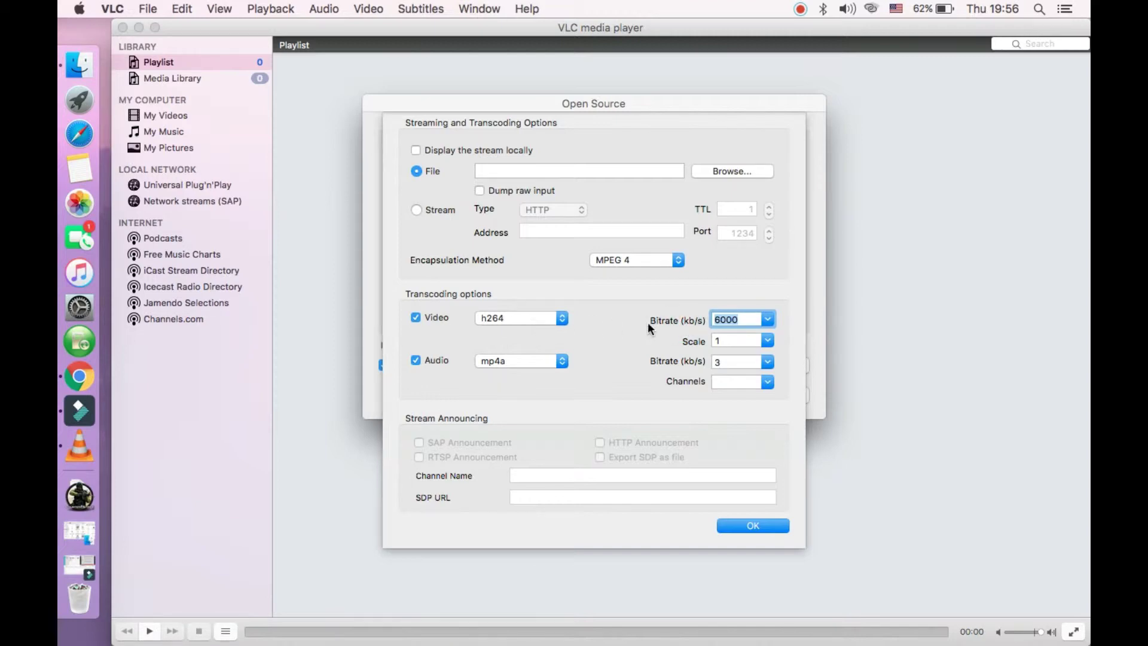
click(727, 361)
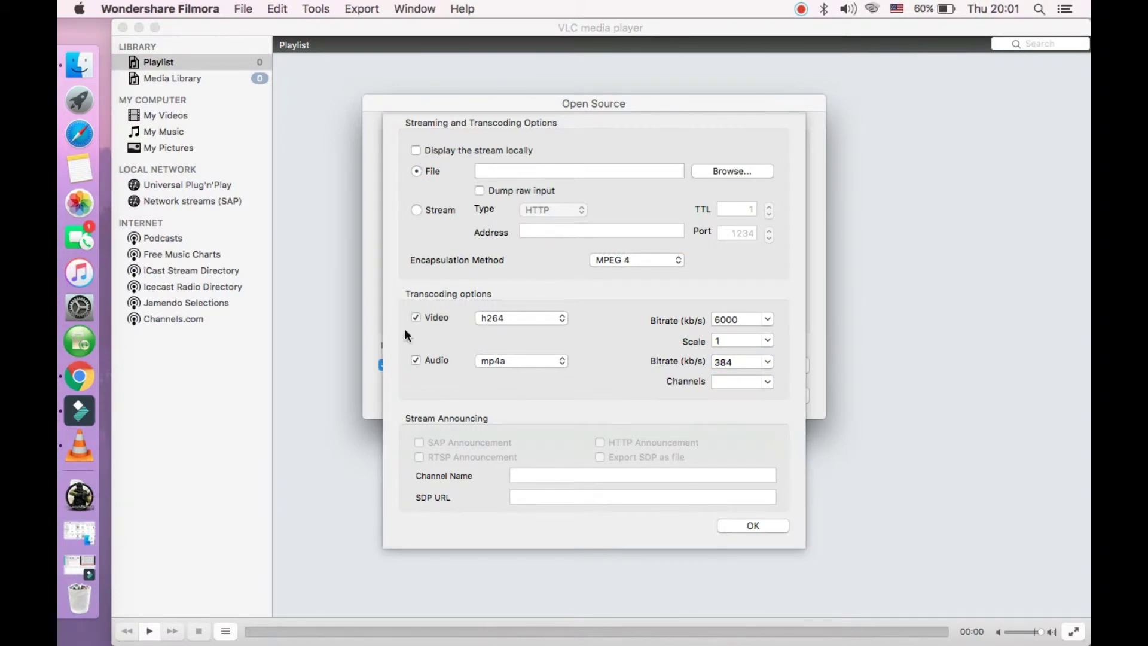
- Switch to Chrome and compare YouTube's recommended video and audio upload bitrates with the transcoding bitrates entered in VLC
click(79, 377)
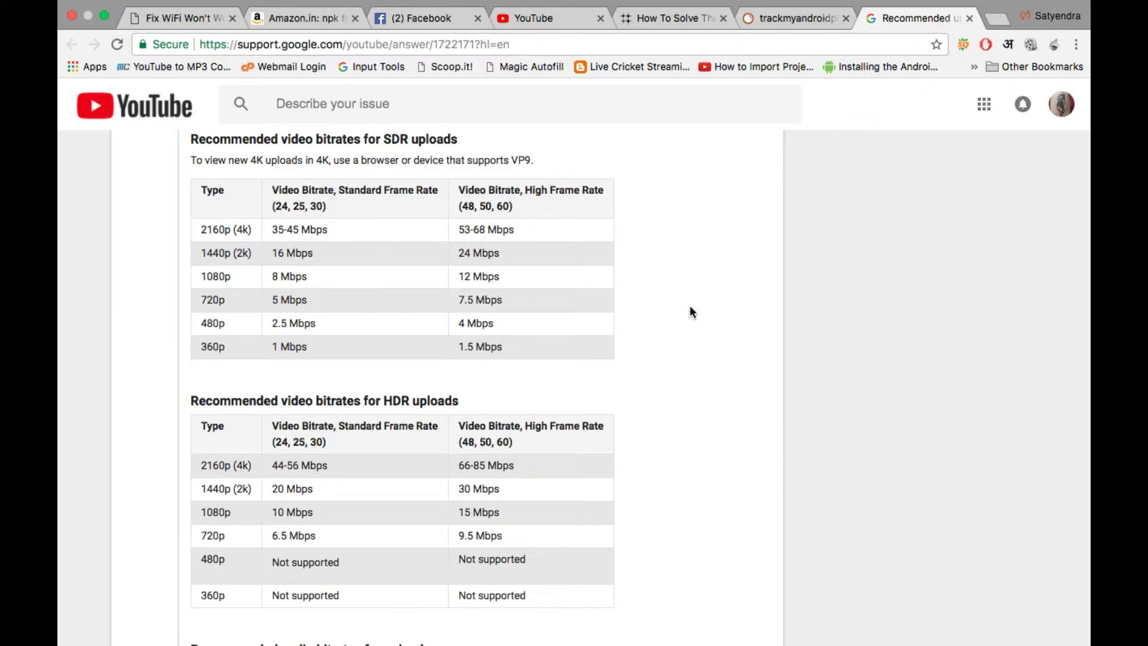
scroll(690, 311, down, 10)
scroll(690, 312, up, 1)
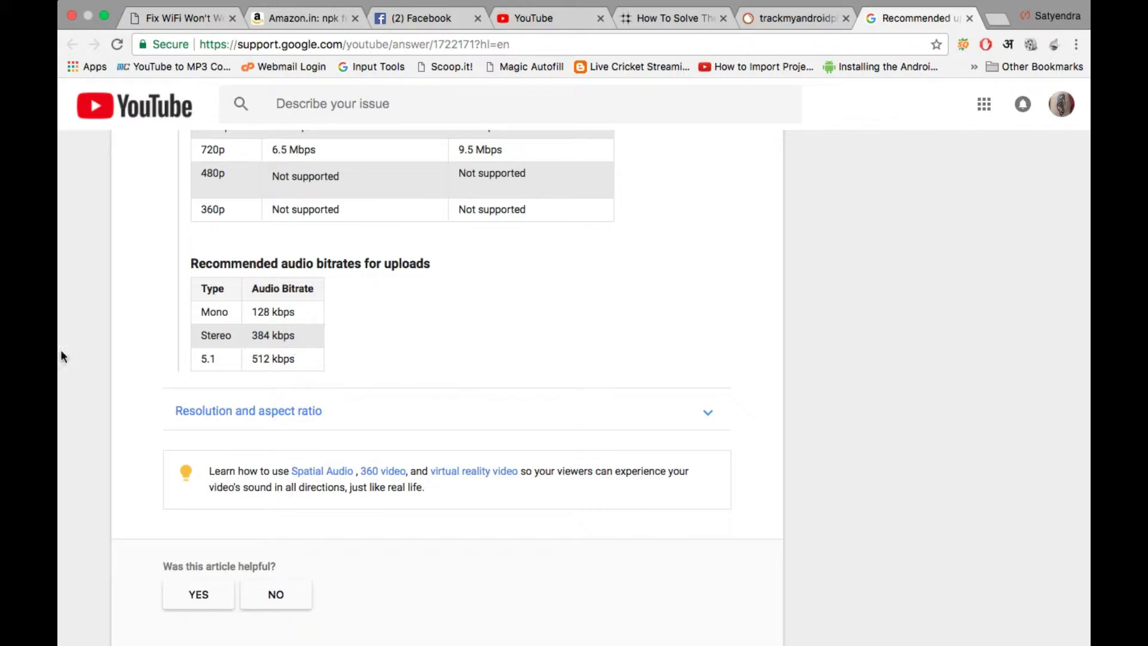
mouse_move(60, 358)
click(79, 449)
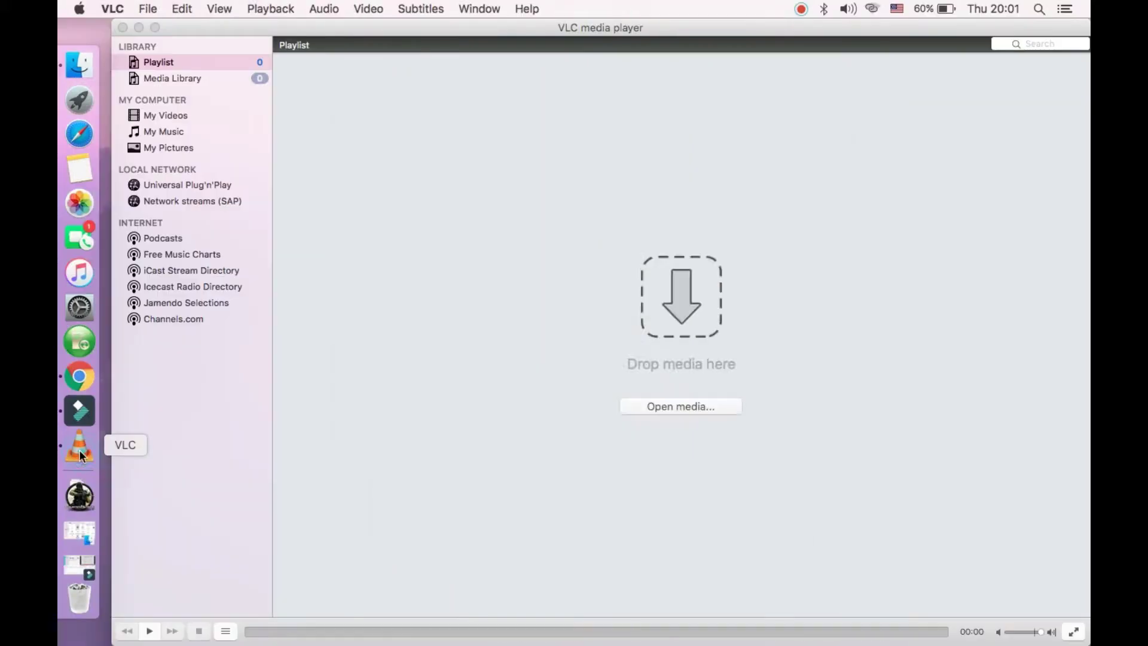
click(73, 378)
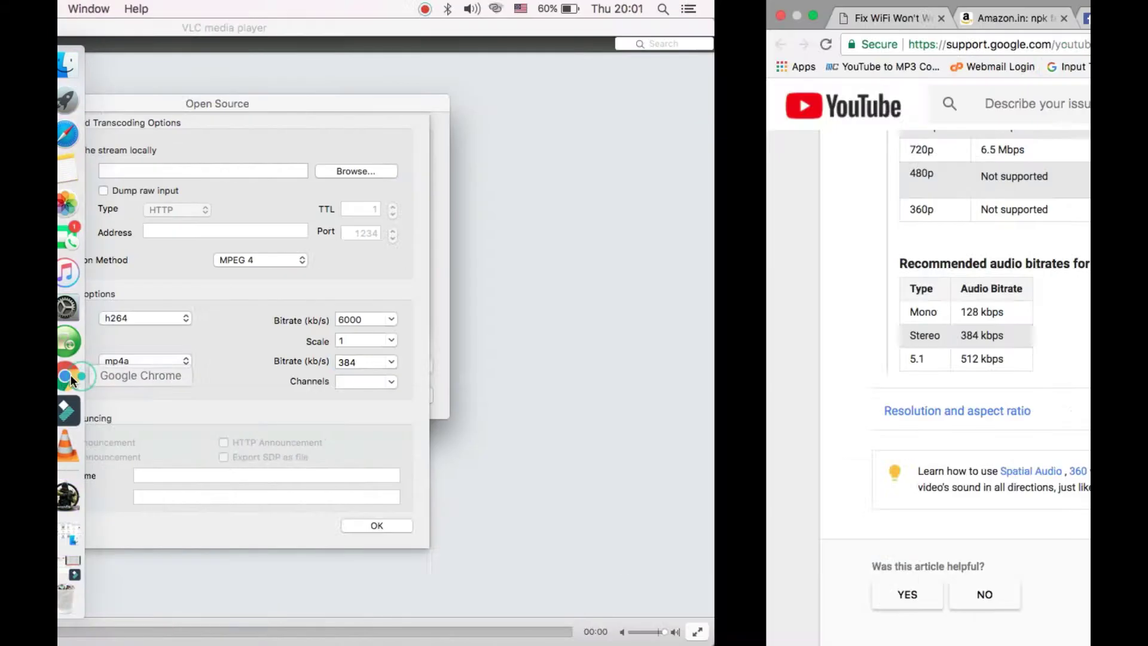
scroll(360, 231, up, 3)
scroll(360, 238, up, 2)
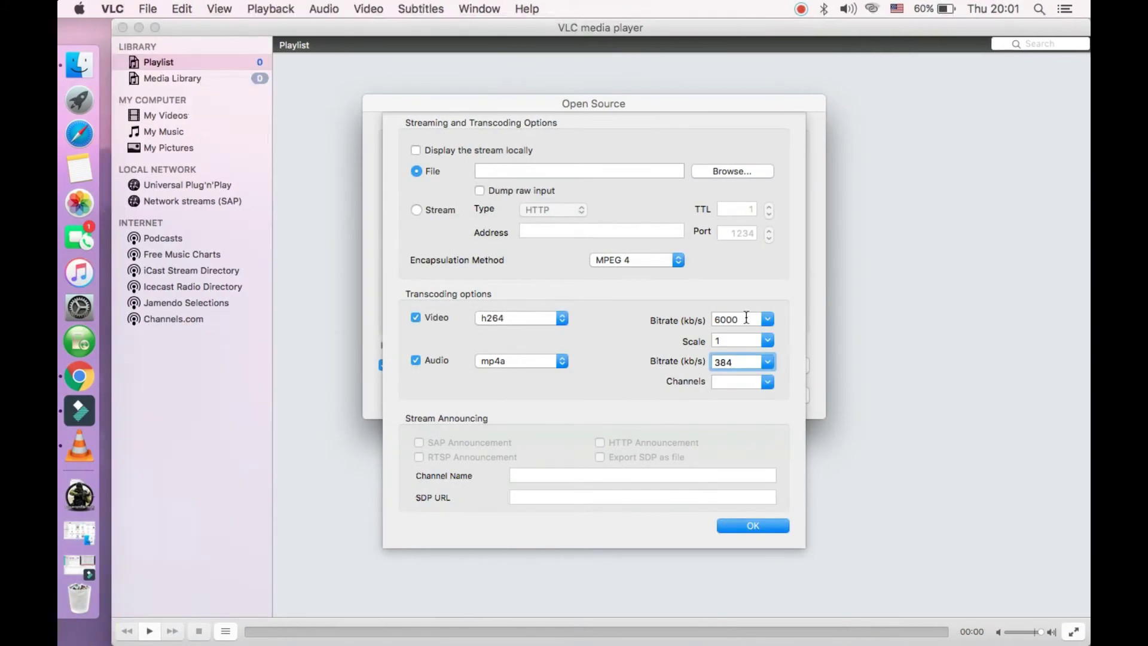
click(746, 319)
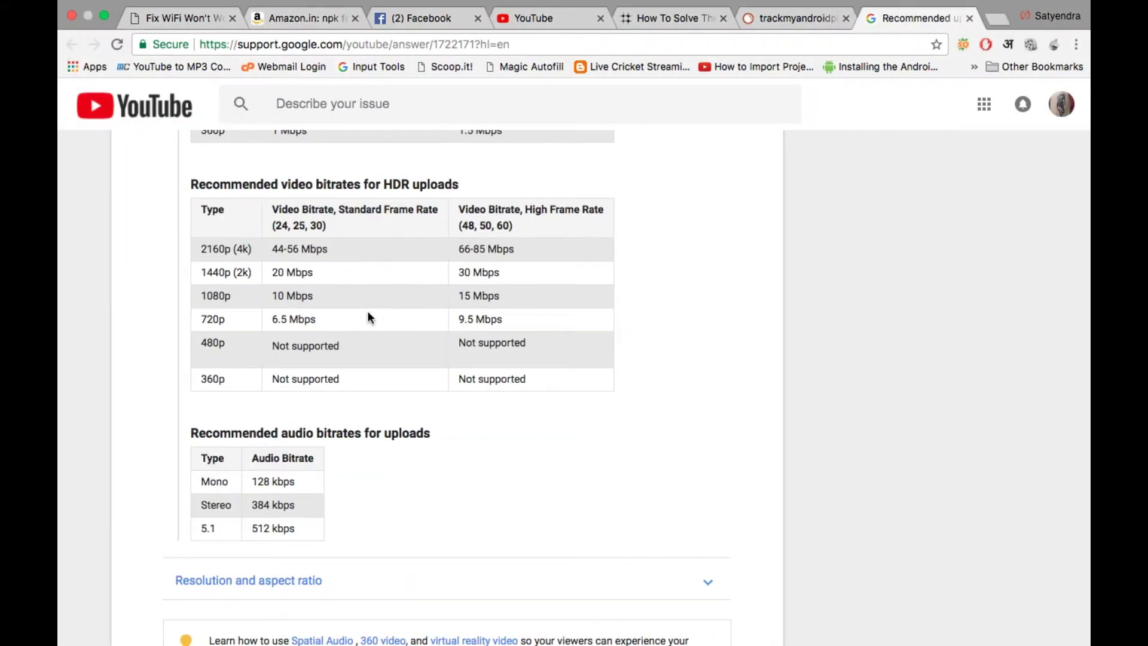
scroll(368, 312, up, 5)
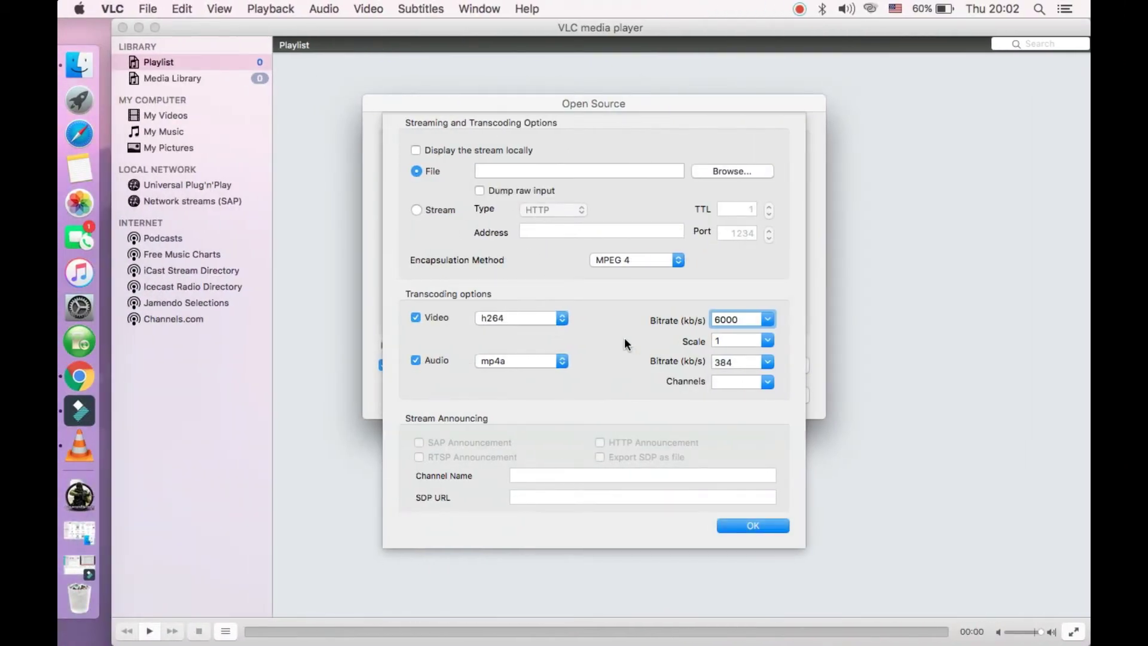
click(625, 340)
- Set the recording's output file to myvideo.mp4, saved on the Desktop
click(740, 174)
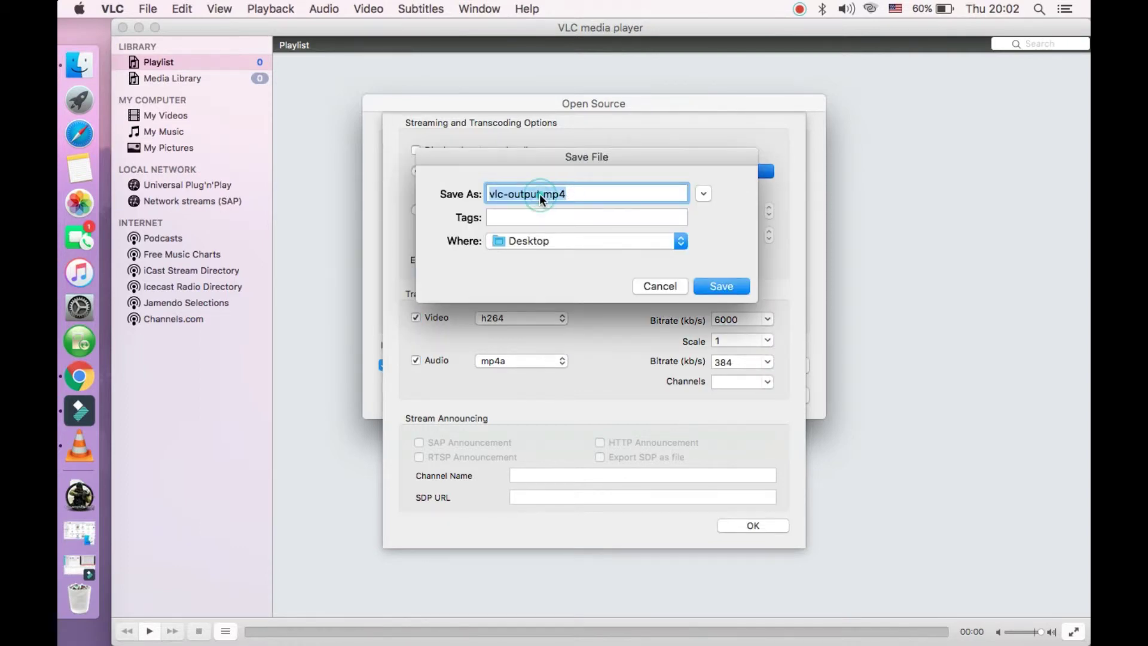
click(540, 195)
drag(539, 195, 488, 196)
text(myvideo)
click(677, 241)
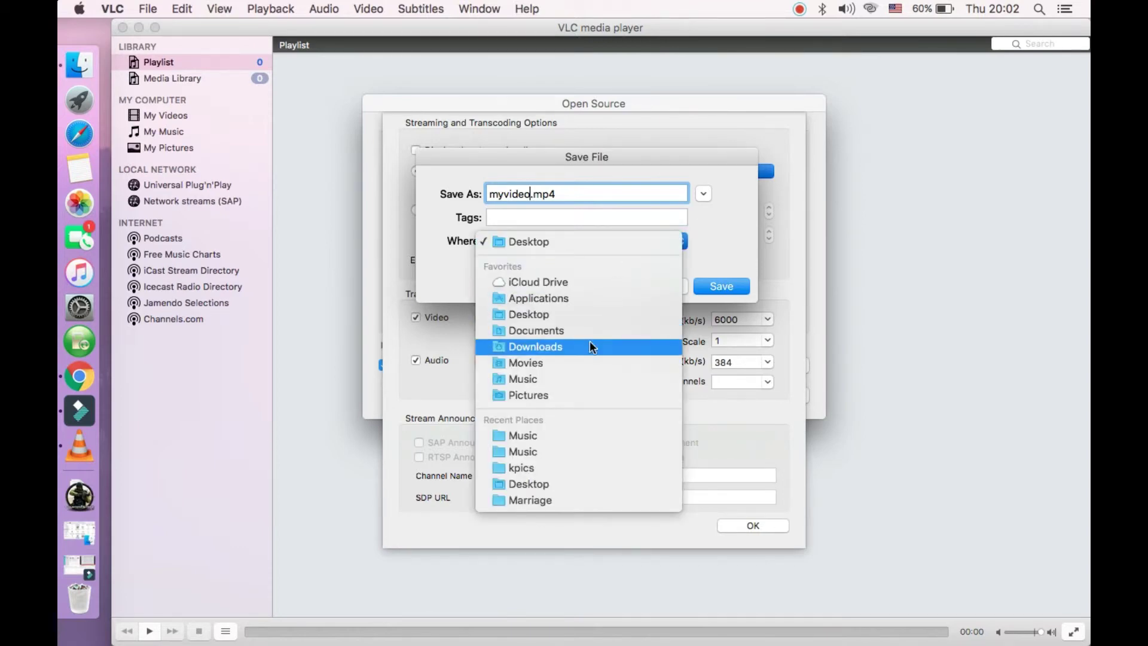
click(574, 312)
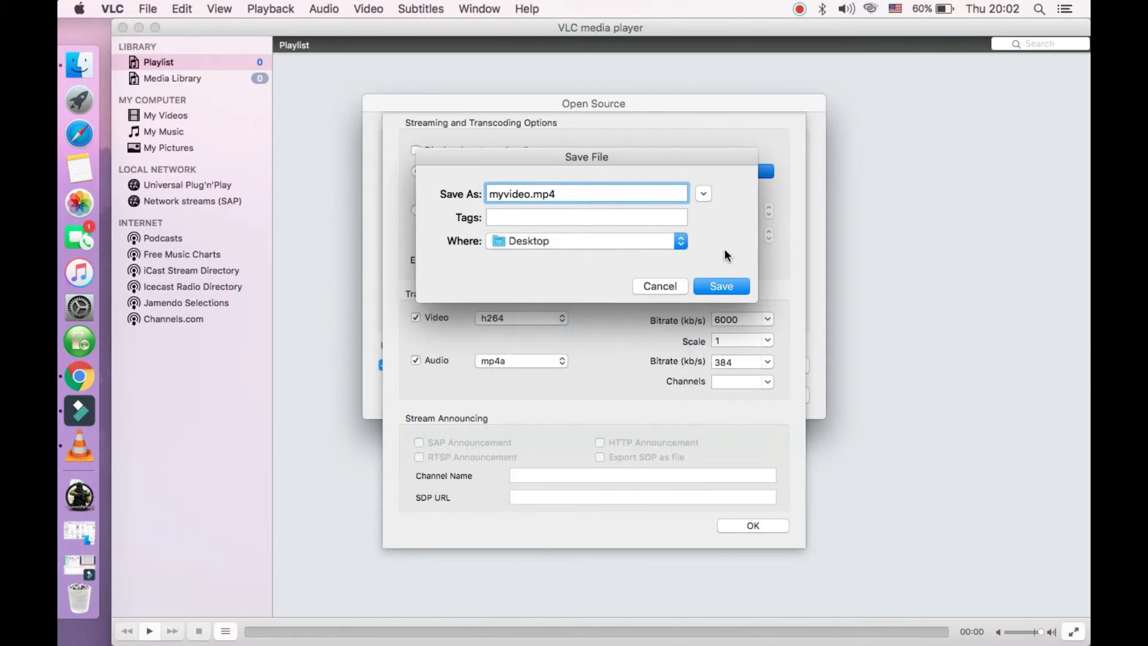
click(720, 285)
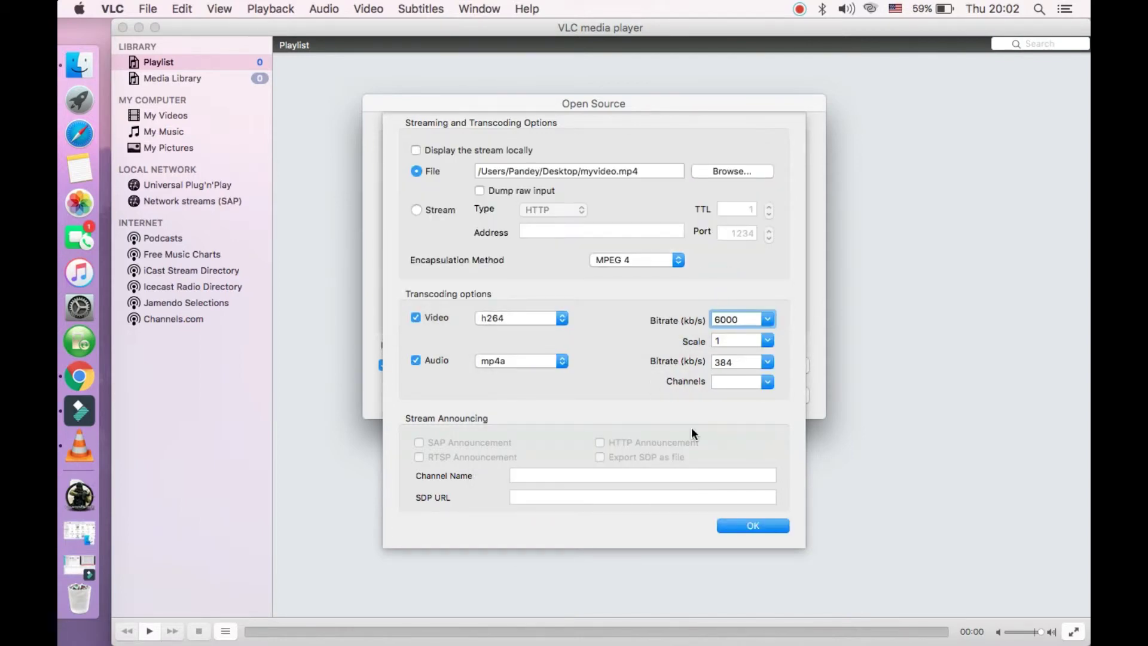
- Accept the streaming and transcoding settings and start the screen capture recording
click(753, 526)
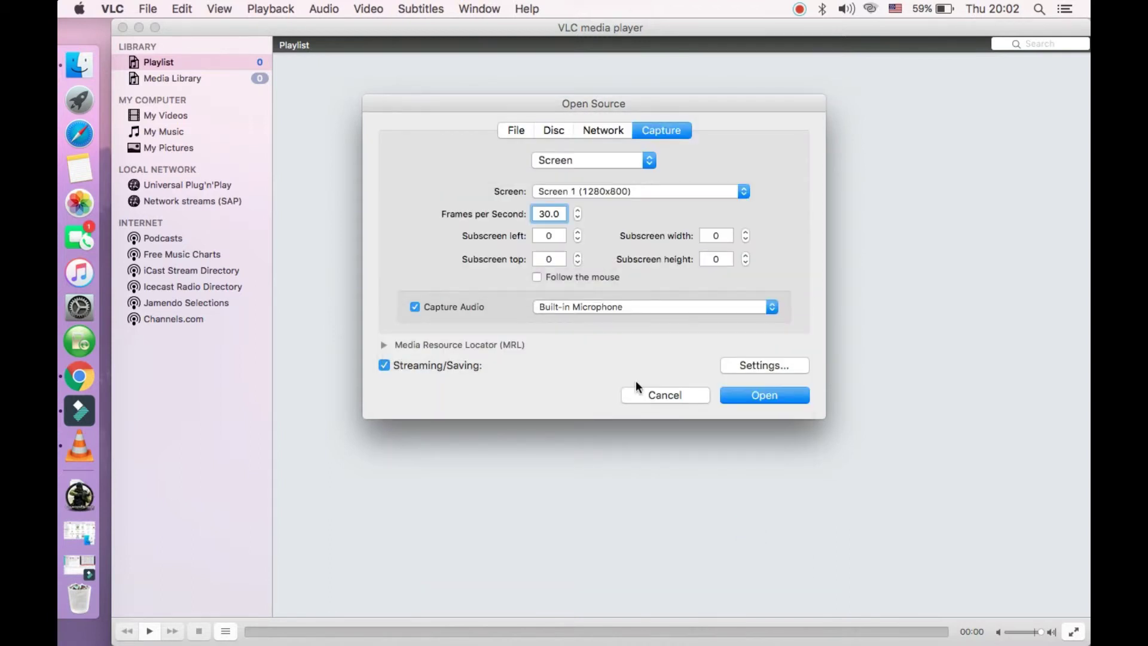
click(764, 395)
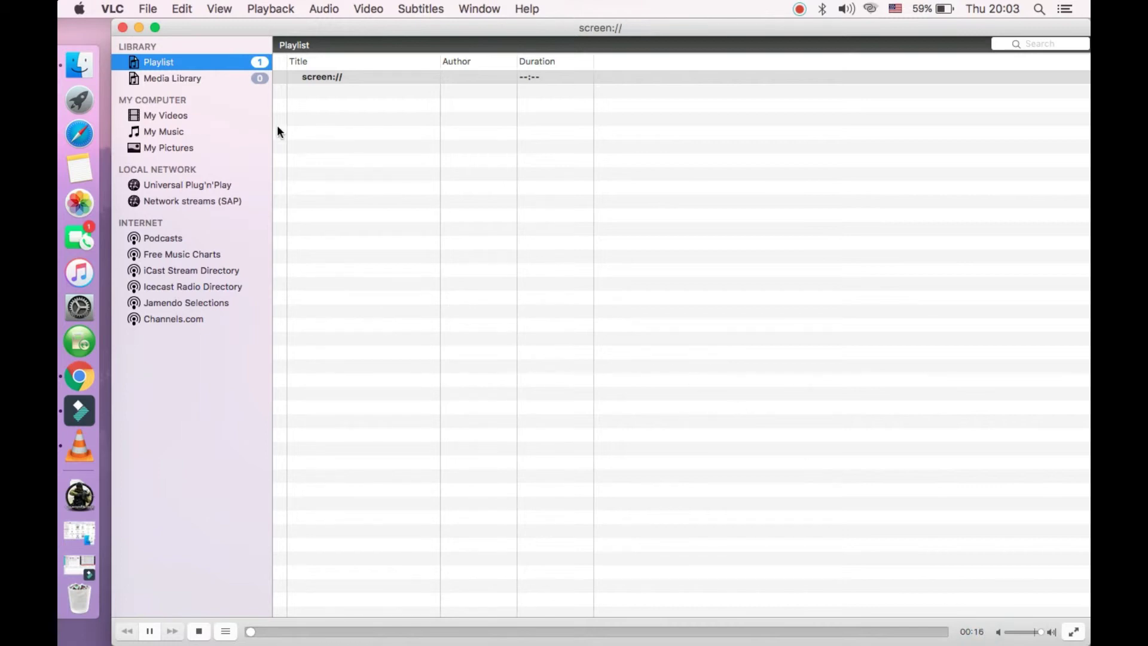
- Minimize the VLC window and create a new folder on the Desktop while the recording runs
click(140, 26)
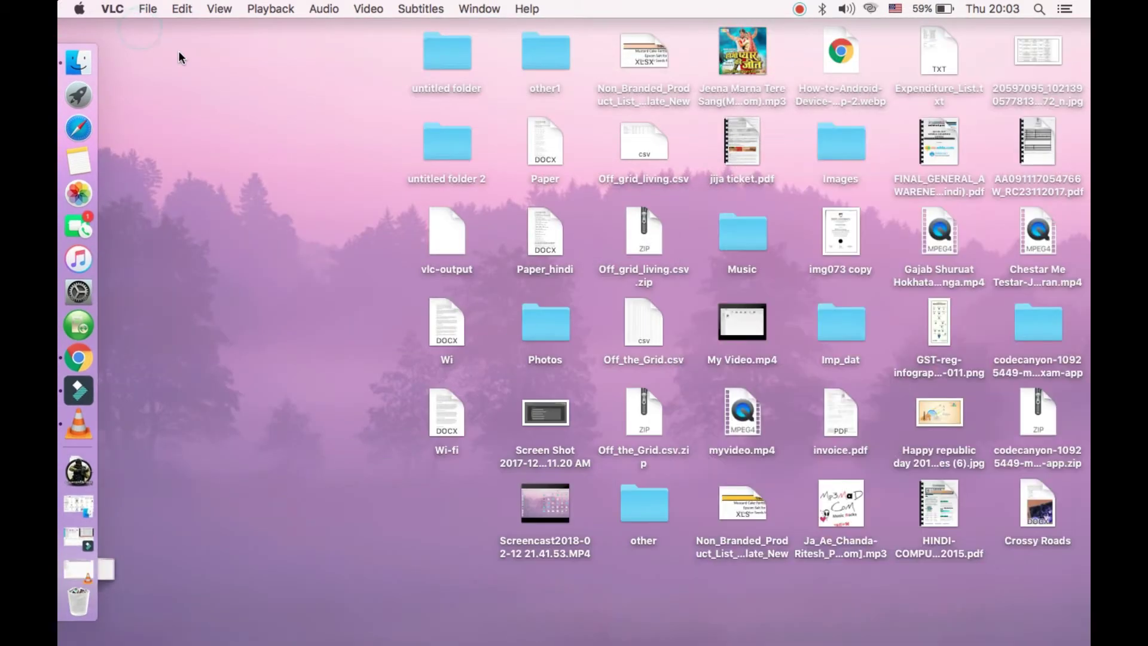
right_click(271, 157)
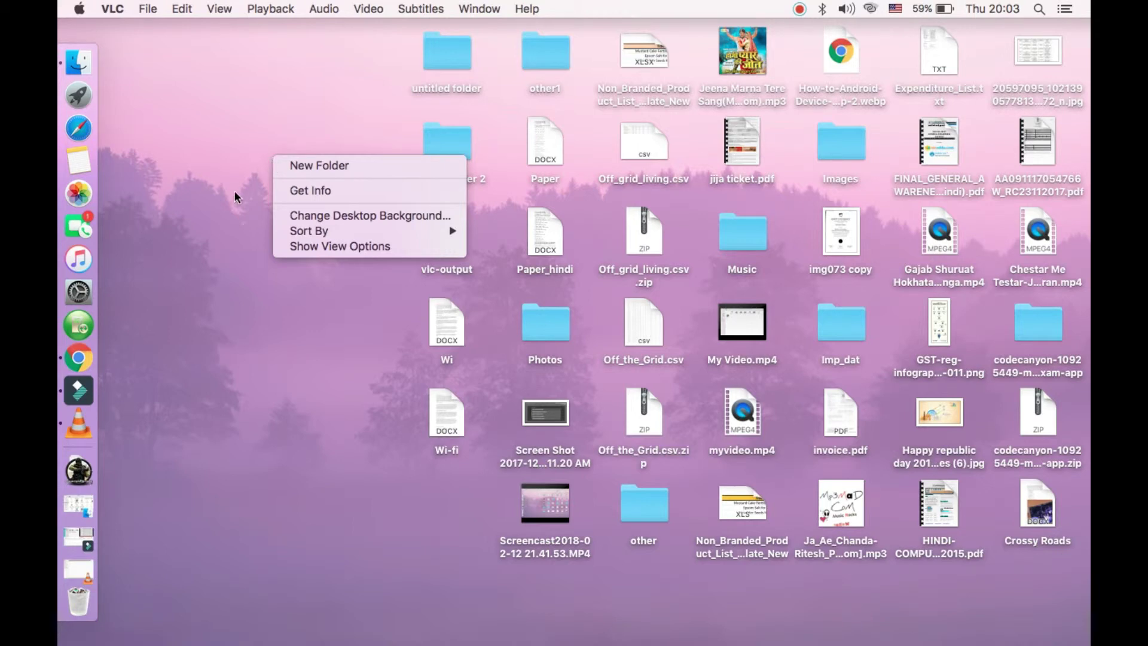
click(313, 160)
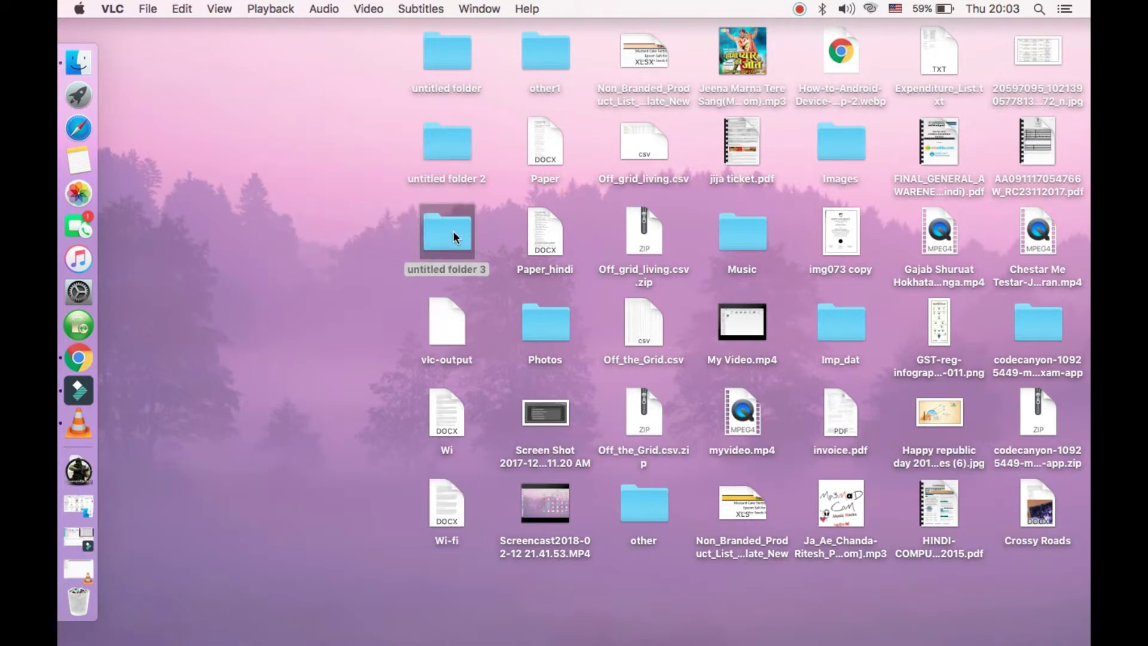
- Return to VLC, stop the screen recording, and minimize the window to reveal the Desktop
click(78, 425)
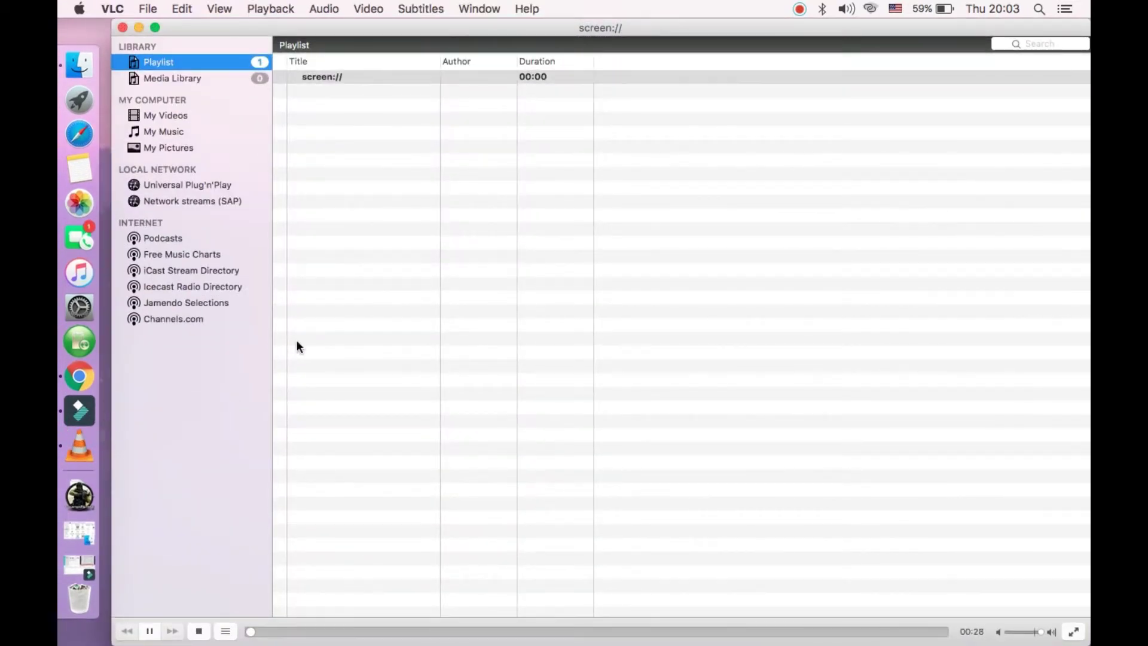
click(199, 632)
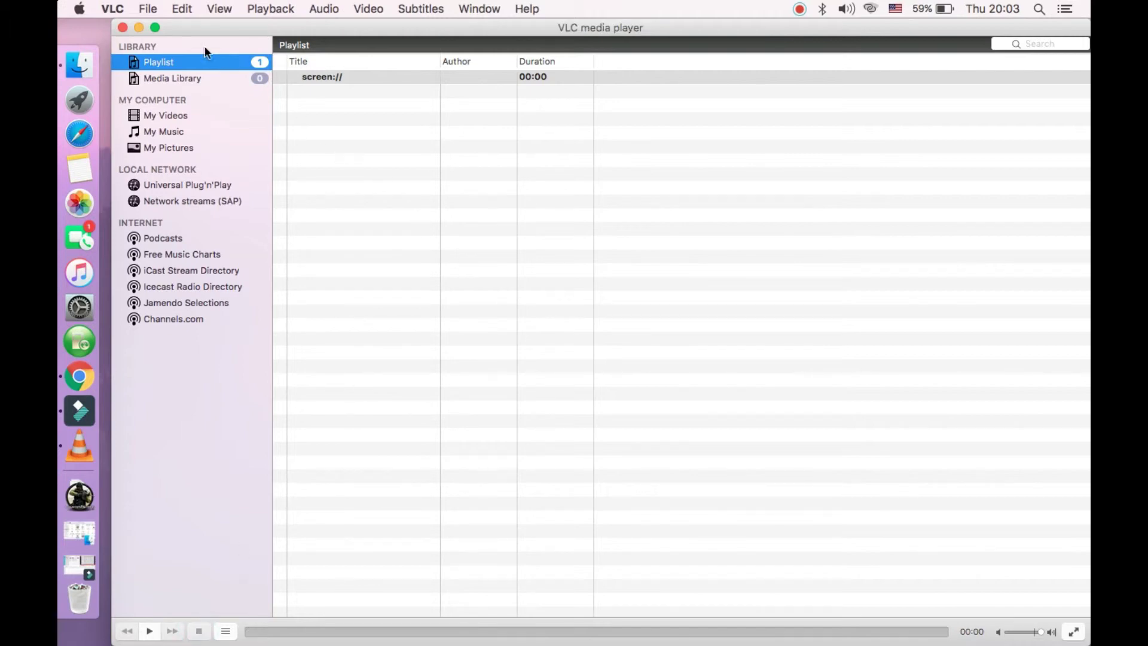
click(138, 28)
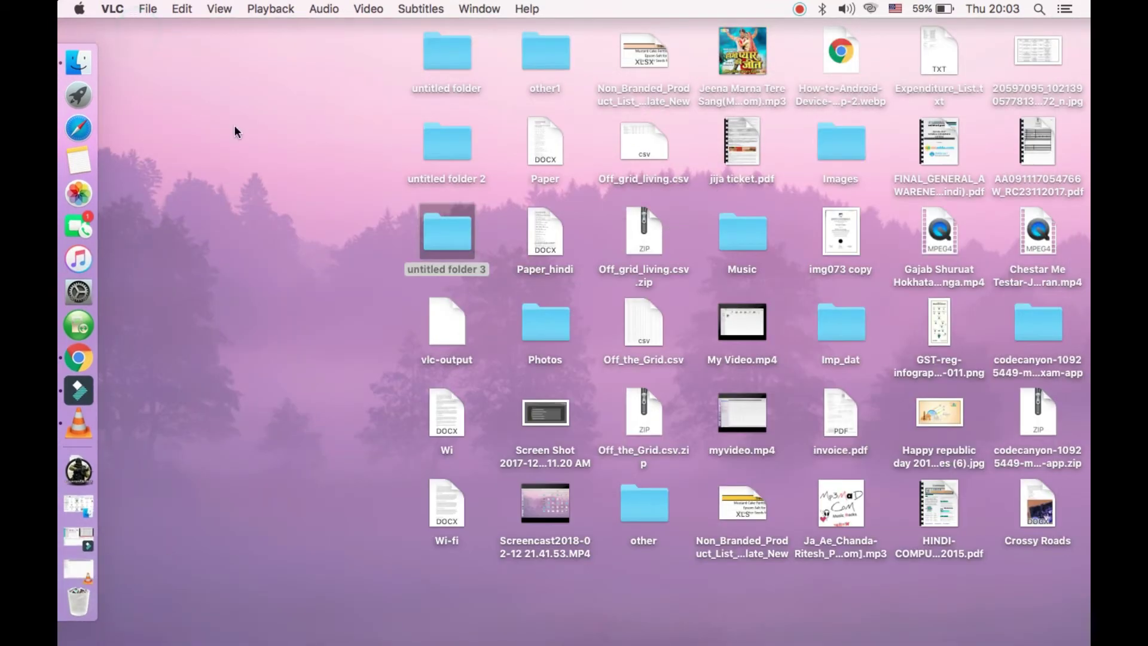
- Open the recorded myvideo.mp4 from the Desktop in QuickTime Player
click(334, 281)
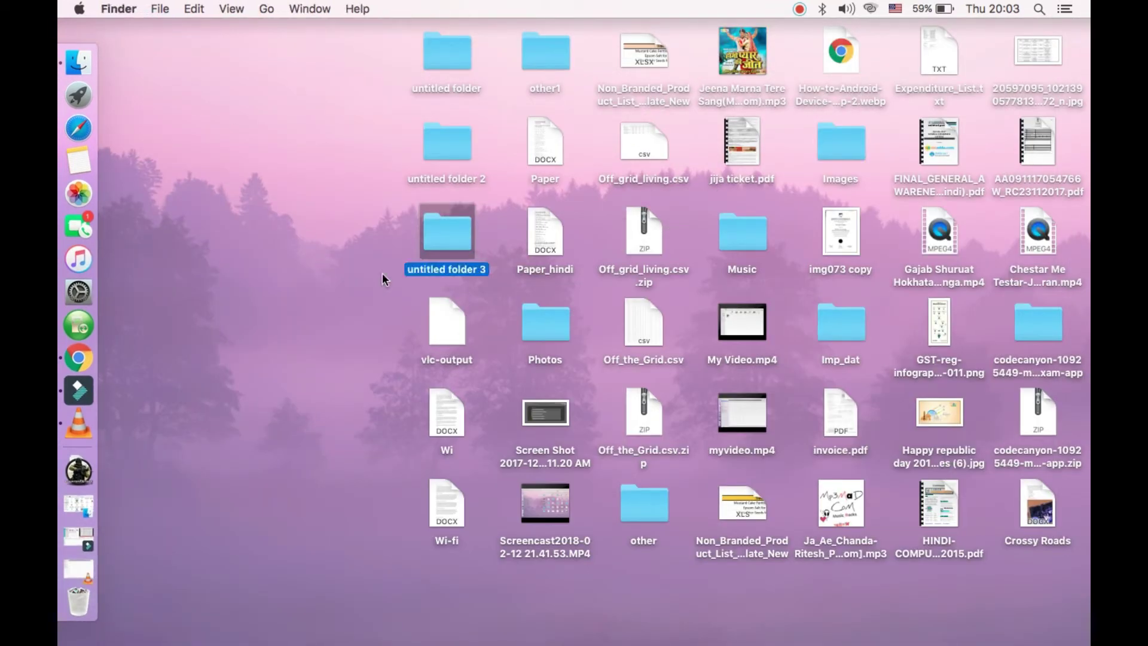
mouse_move(755, 400)
click(752, 447)
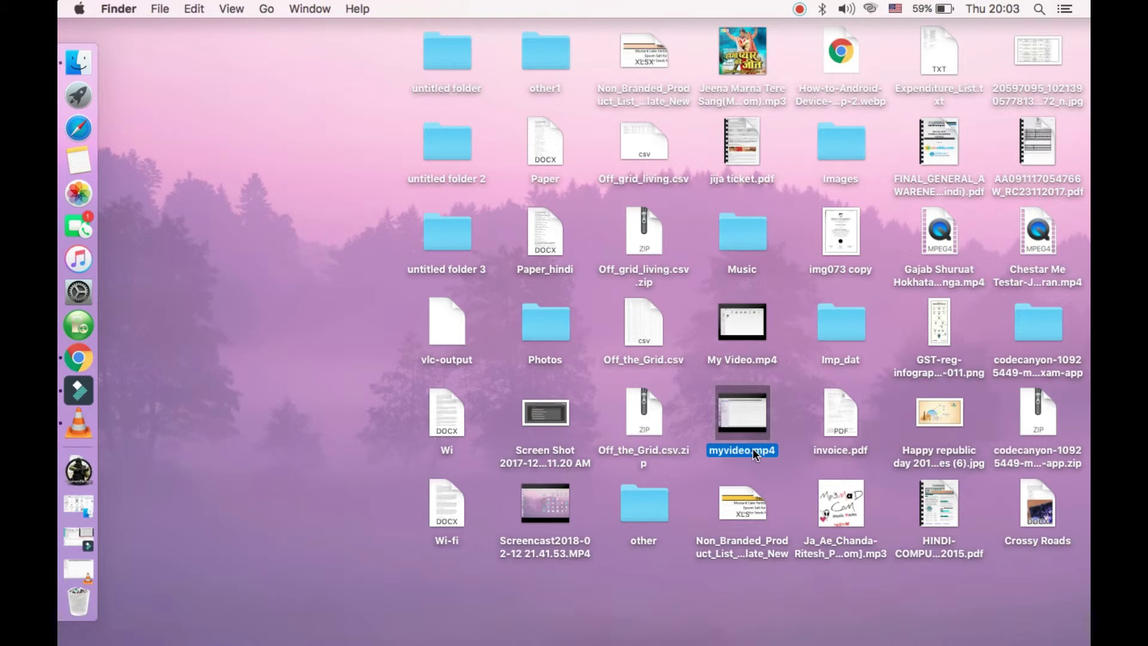
mouse_move(745, 417)
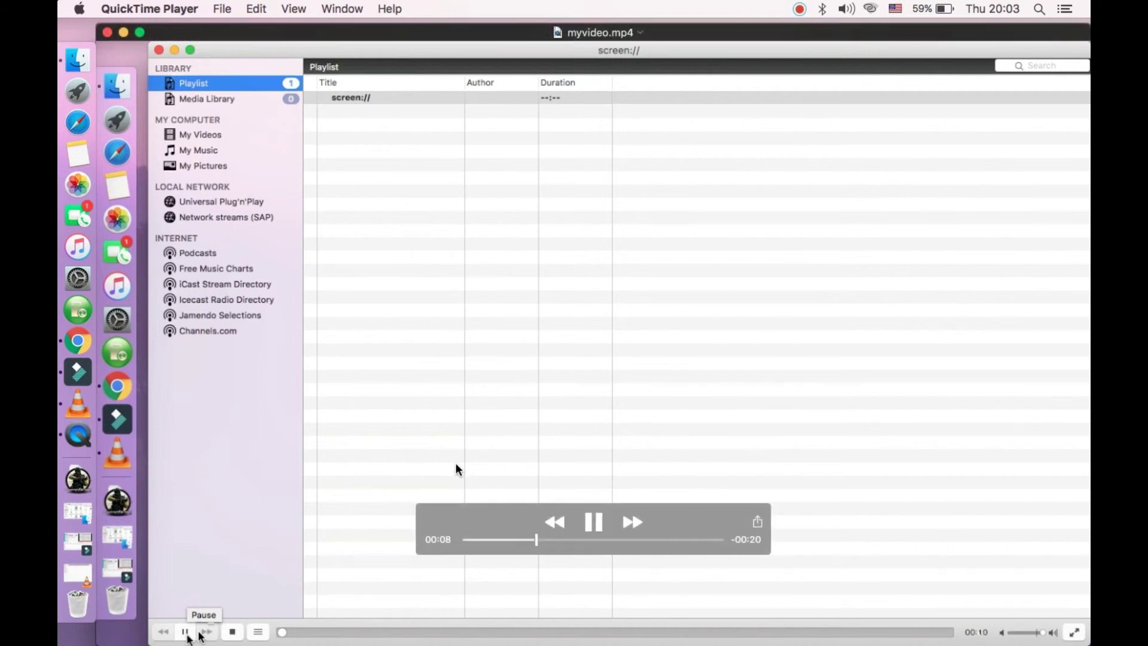
- Skip through the recording's timeline to its end to check the captured screen activity
drag(587, 540, 654, 543)
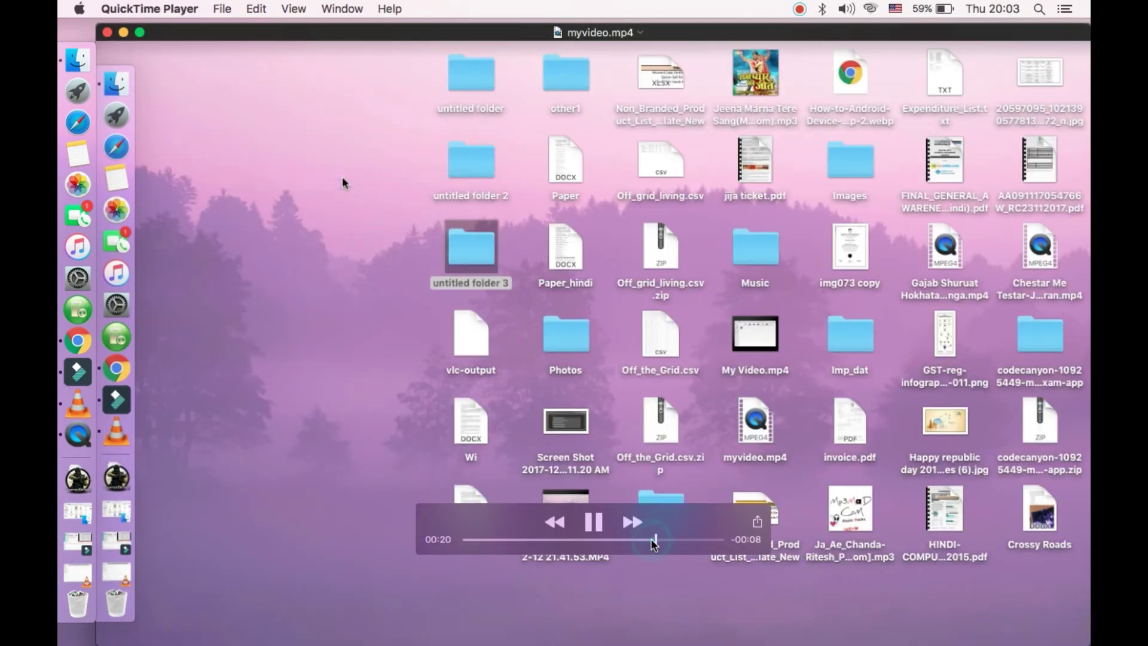
click(618, 540)
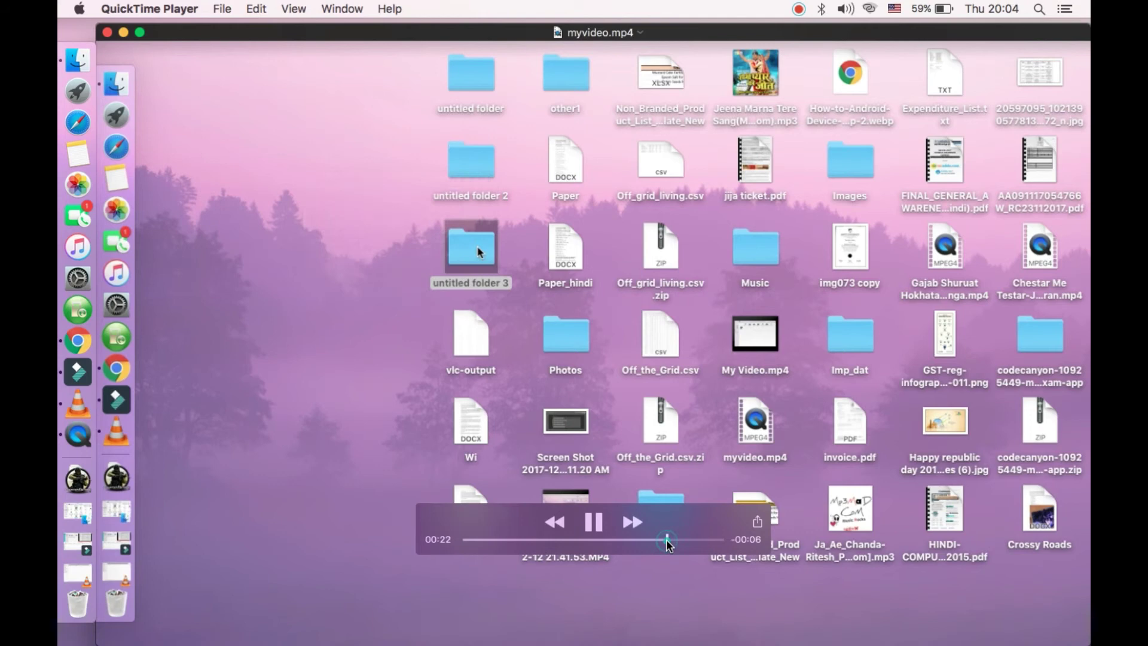
click(712, 540)
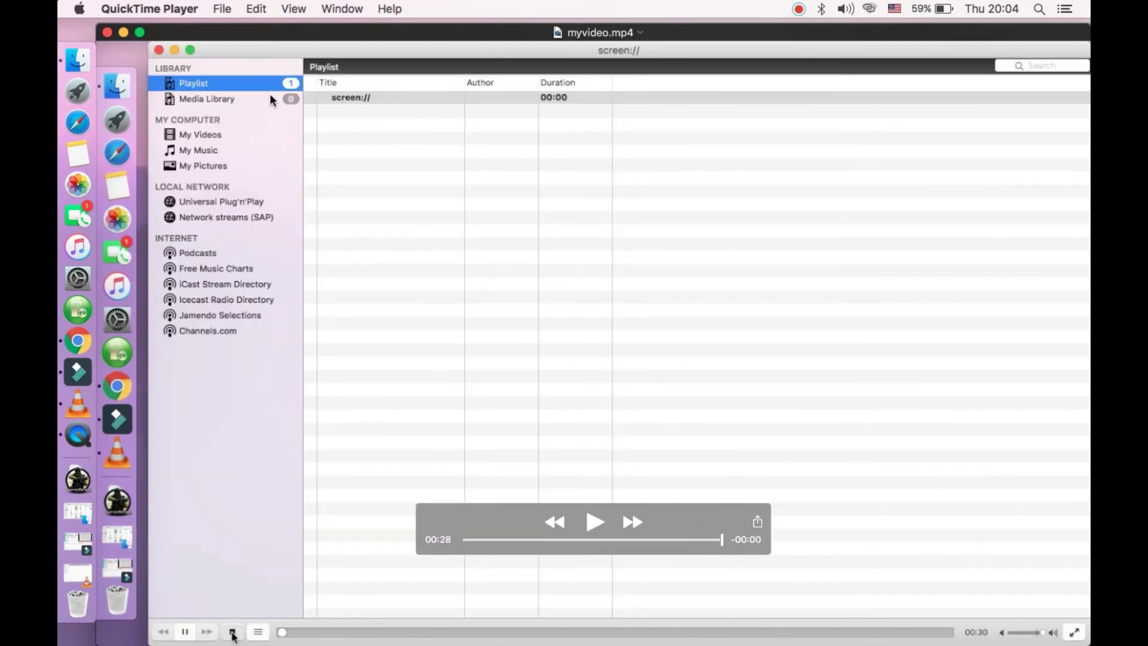
- Close the myvideo.mp4 playback window and restore the minimized VLC window
click(107, 32)
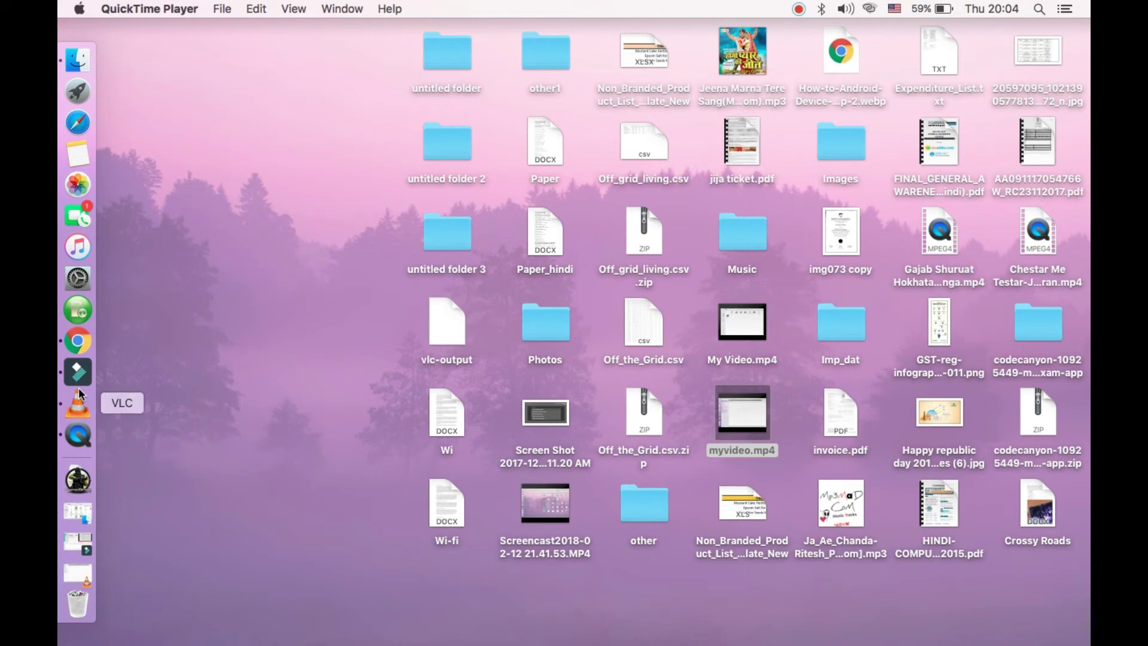
click(80, 408)
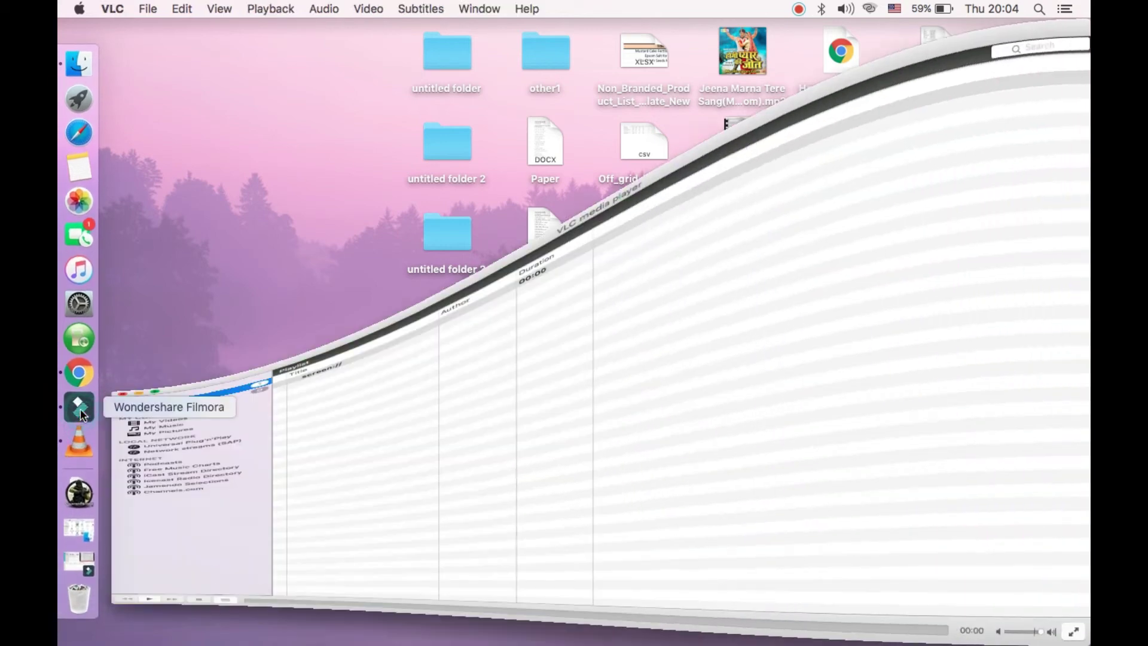